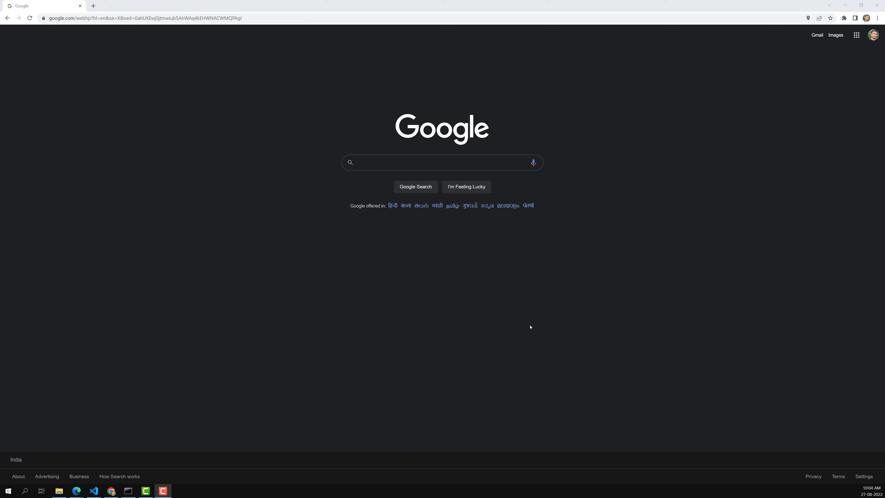
Step: Search Google for nodejs and open the official Node.js site, zoomed in
left_click(221, 18)
left_click(253, 127)
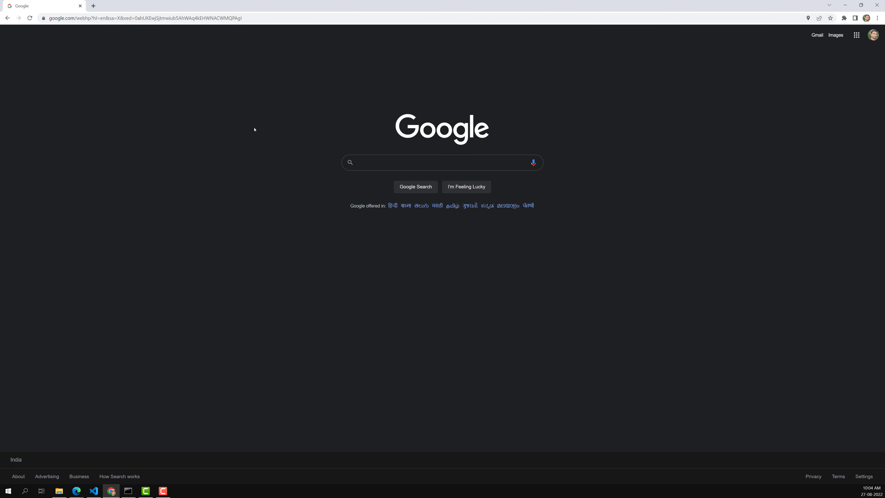
left_click(370, 165)
type("nodejs")
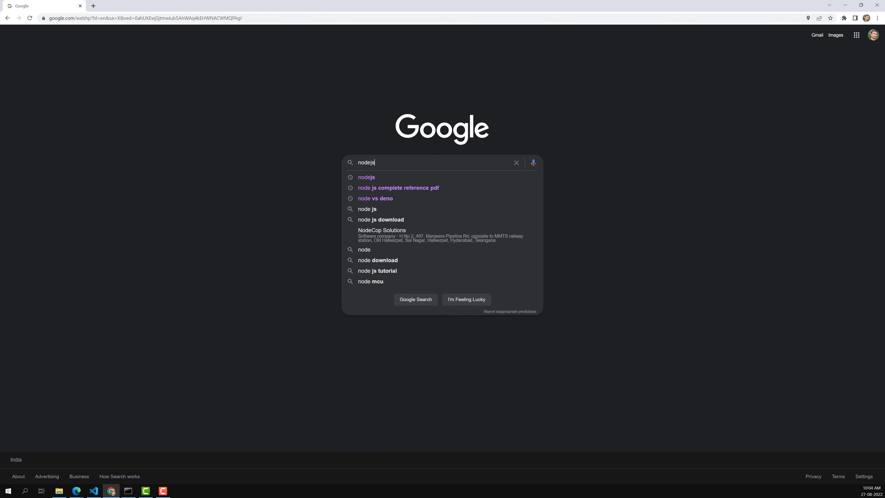
key("Return")
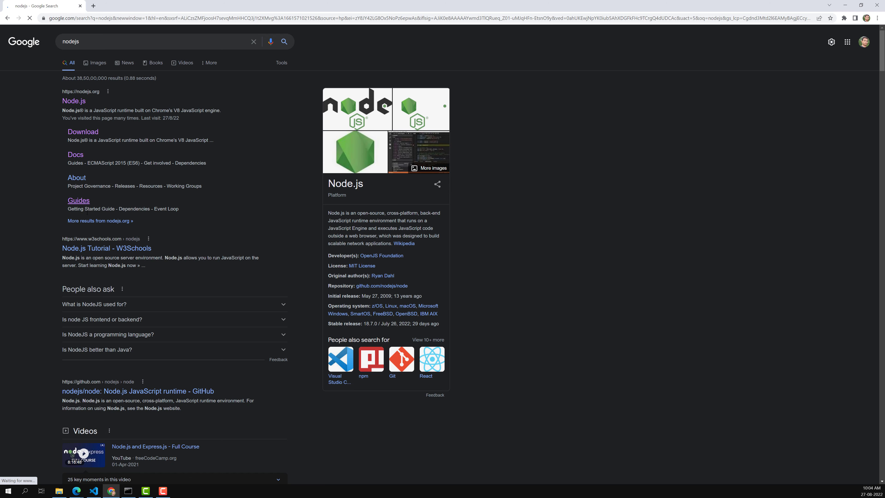
key("ctrl+plus")
key("ctrl+plus")
key("ctrl+plus")
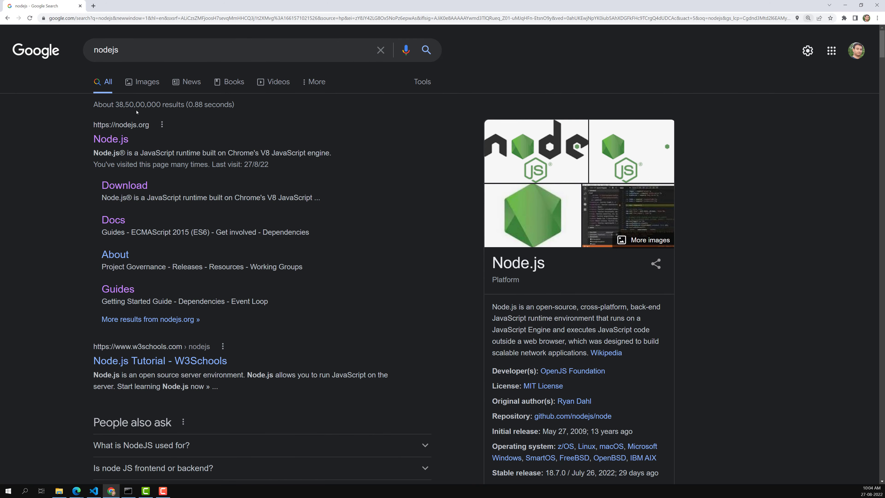
left_click(111, 139)
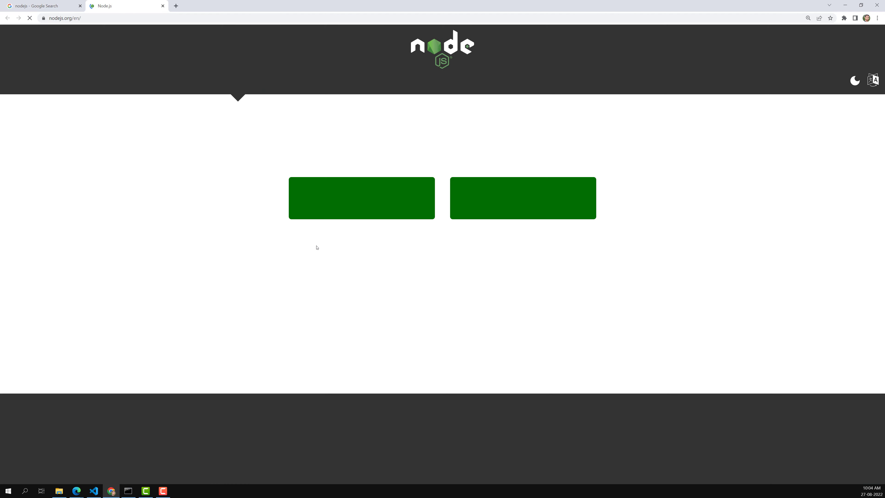
key("ctrl+plus")
key("ctrl+plus")
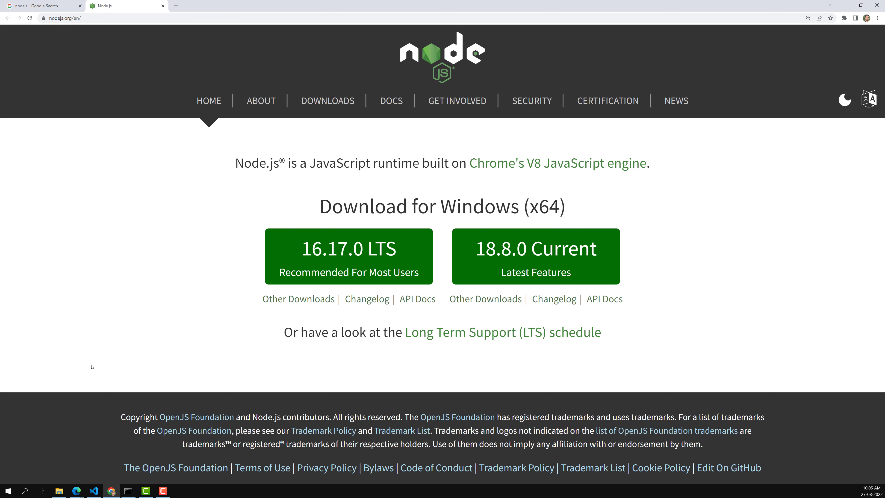
Step: Go from the Node.js docs Guides to the Introduction to Node.js article
left_click(390, 101)
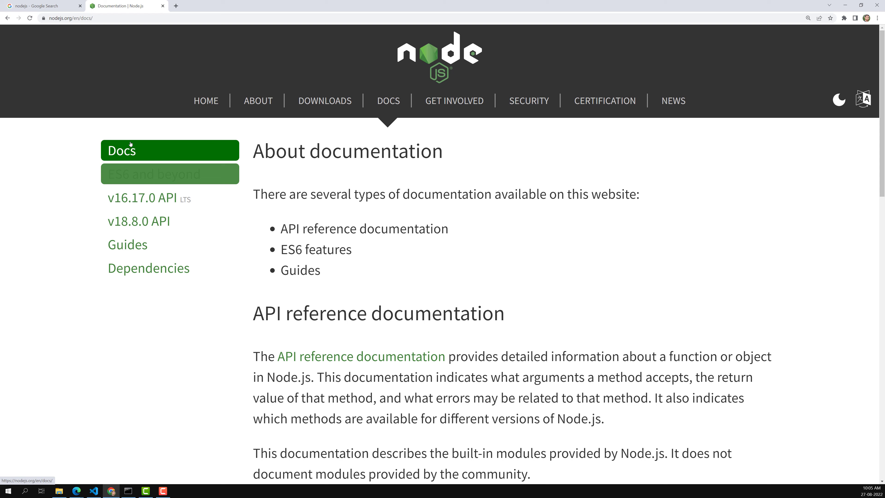
left_click(133, 245)
scroll(413, 326, "down", 1)
scroll(412, 326, "down", 2)
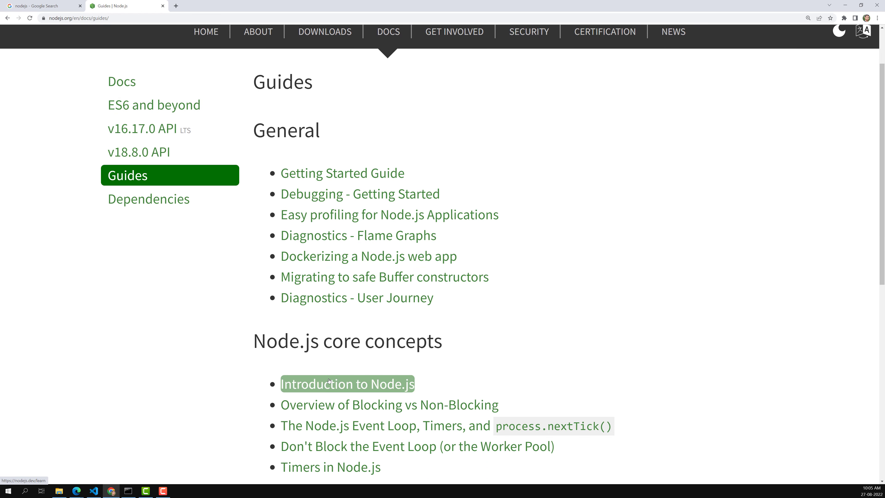
left_click(328, 382)
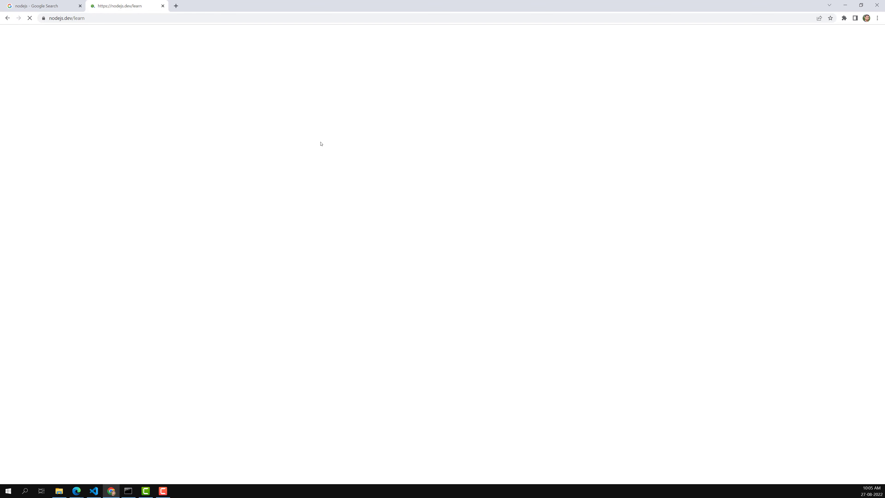
Step: Reload the nodejs.dev learn page from the address bar
left_click_drag(52, 18, 95, 19)
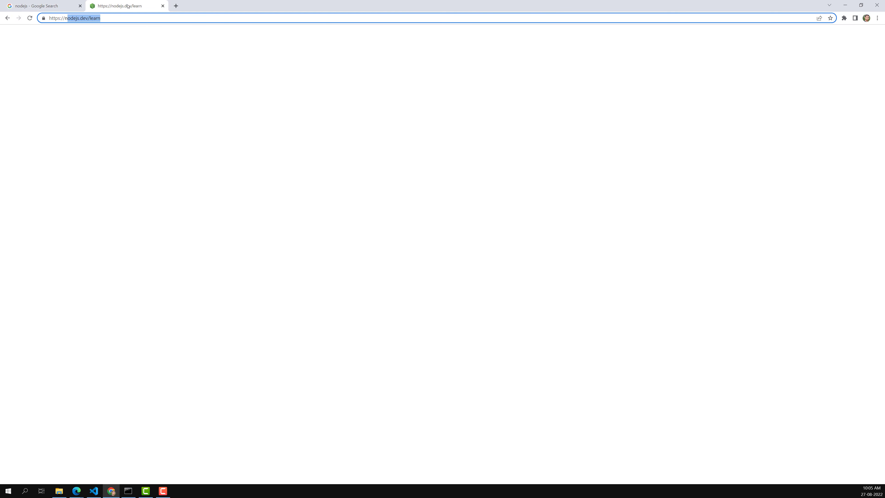
left_click(120, 20)
key("Return")
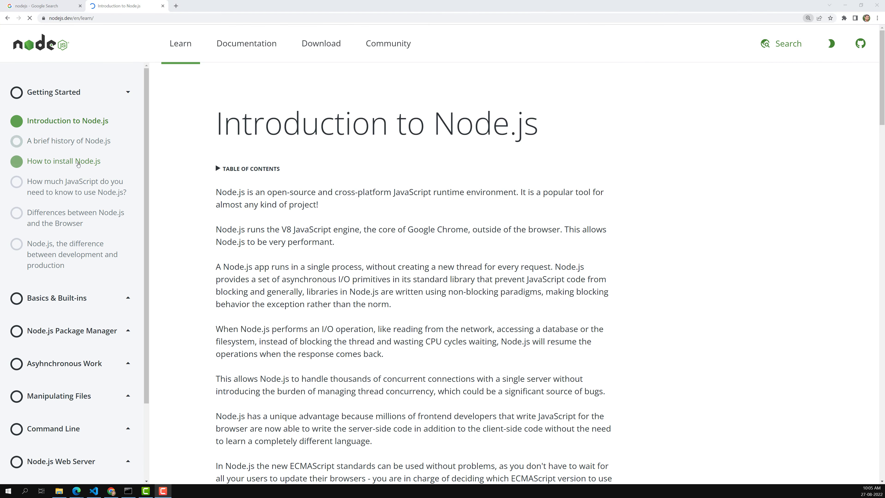
Step: Open the How to install Node.js article and highlight its opening sentence
left_click(78, 162)
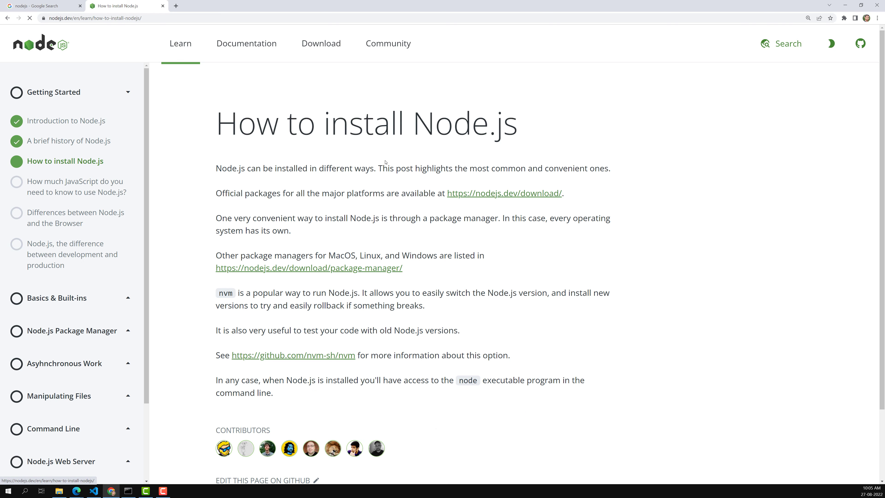
left_click_drag(239, 177, 383, 167)
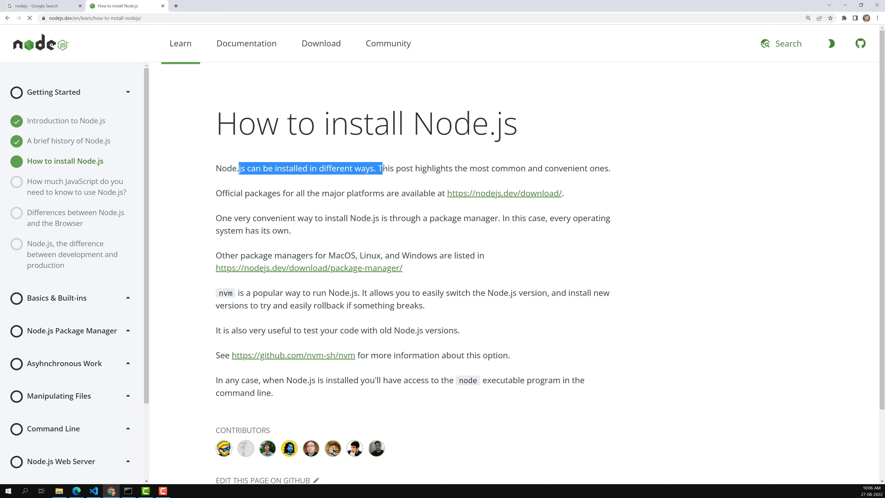
left_click(393, 168)
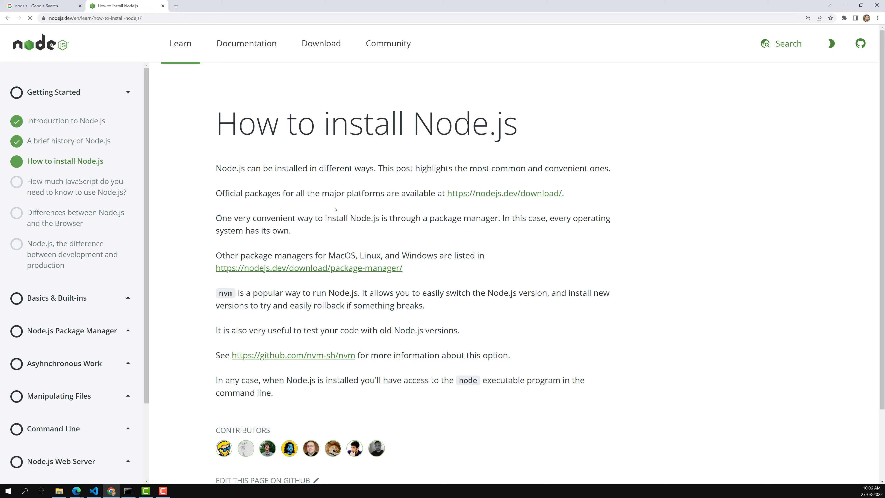
left_click_drag(388, 168, 593, 193)
left_click(695, 271)
Step: Highlight the sentences introducing nvm and testing old Node.js versions
scroll(487, 234, "down", 1)
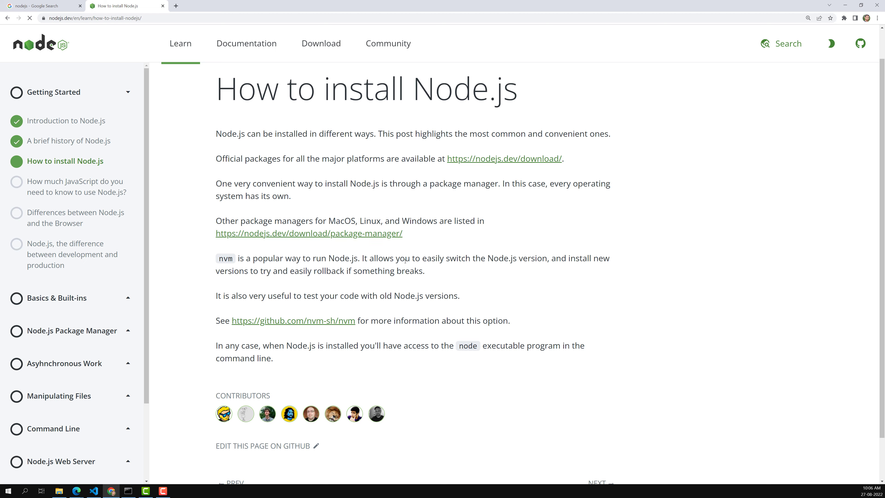
left_click_drag(211, 261, 354, 256)
left_click(226, 259)
double_click(226, 258)
double_click(226, 261)
left_click_drag(222, 297, 423, 297)
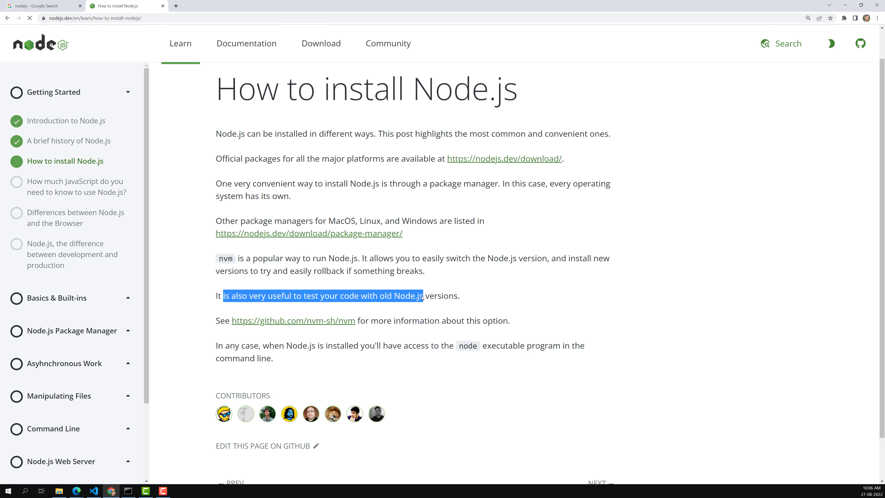
Step: Open the nvm GitHub link in a new tab
scroll(338, 292, "down", 2)
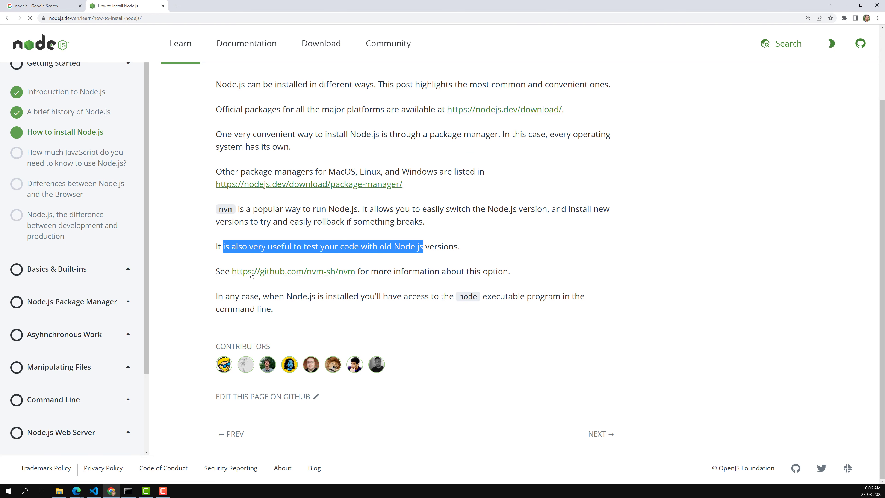
right_click(322, 274)
left_click(348, 277)
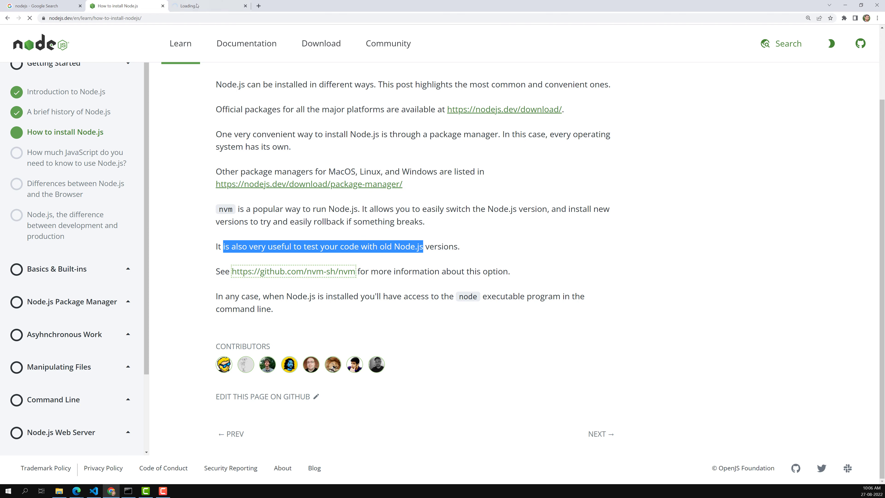
Step: In the nvm README, follow the Important Notes Windows link to the nvm-windows repository
left_click(197, 5)
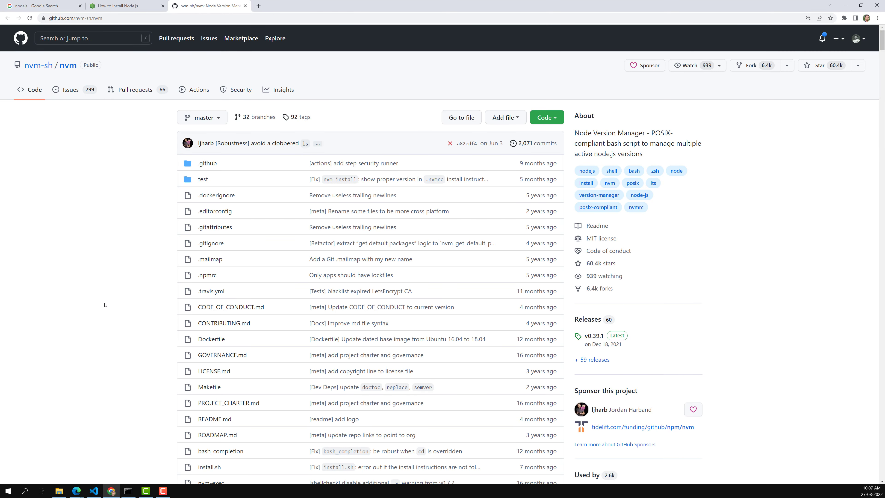
scroll(105, 305, "down", 8)
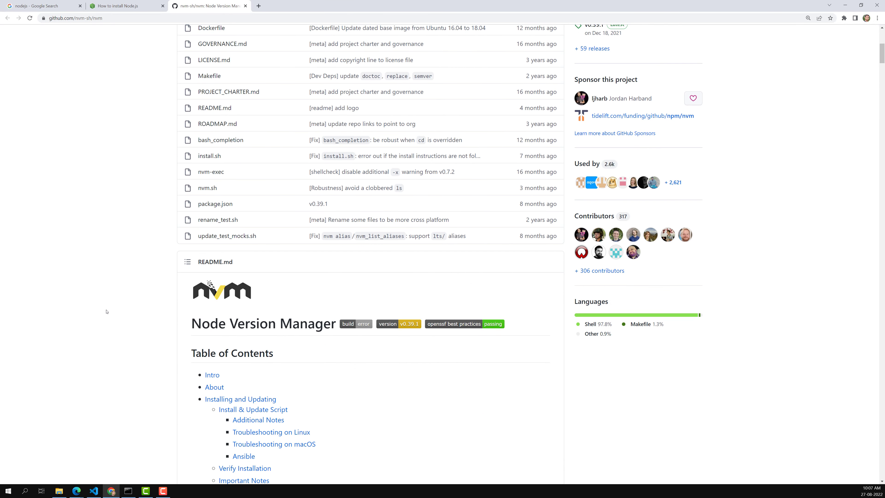
scroll(107, 311, "down", 15)
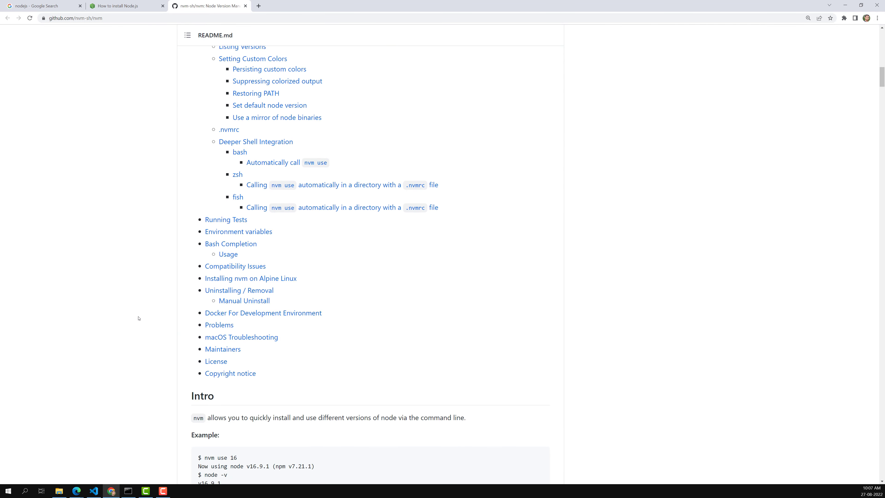
scroll(138, 318, "down", 10)
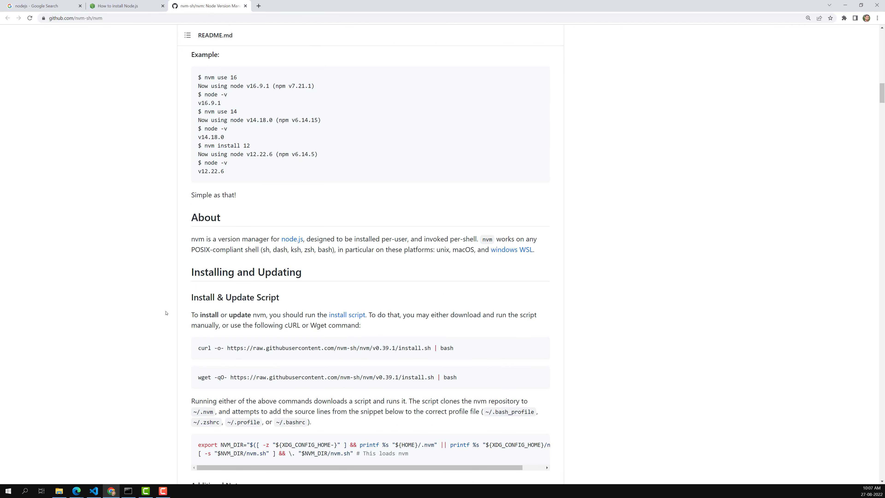
left_click(509, 250)
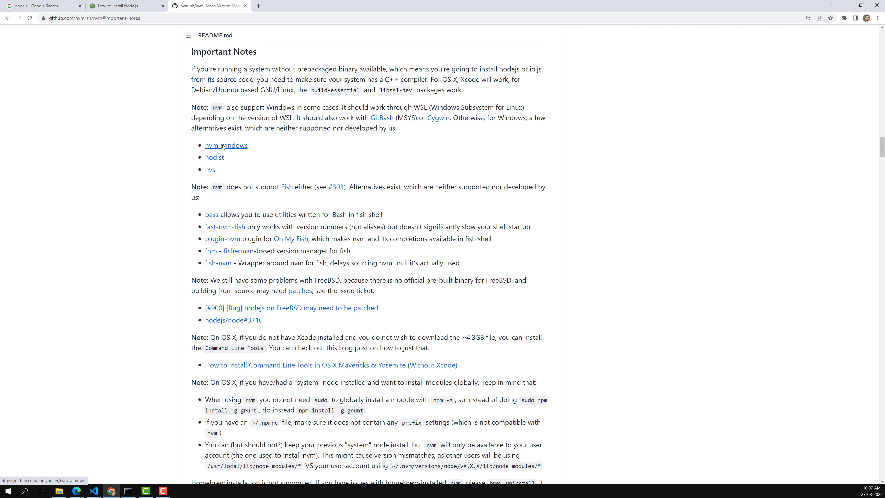
left_click_drag(227, 107, 425, 107)
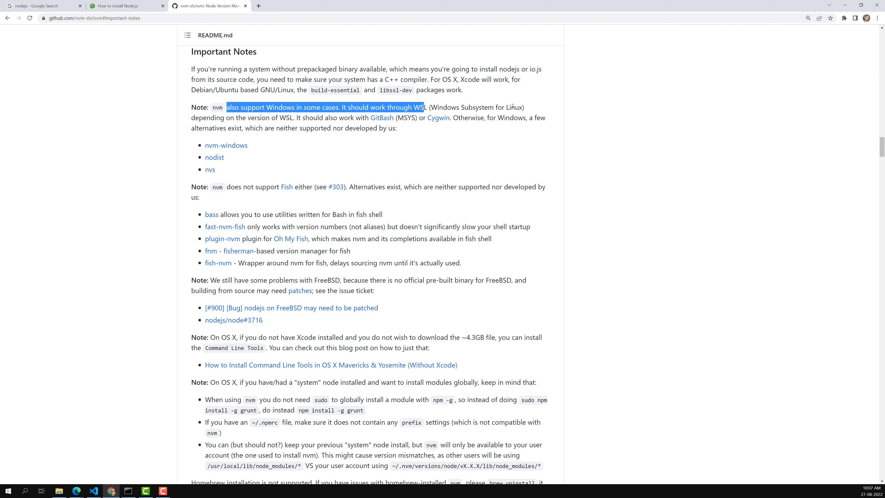
left_click(222, 148)
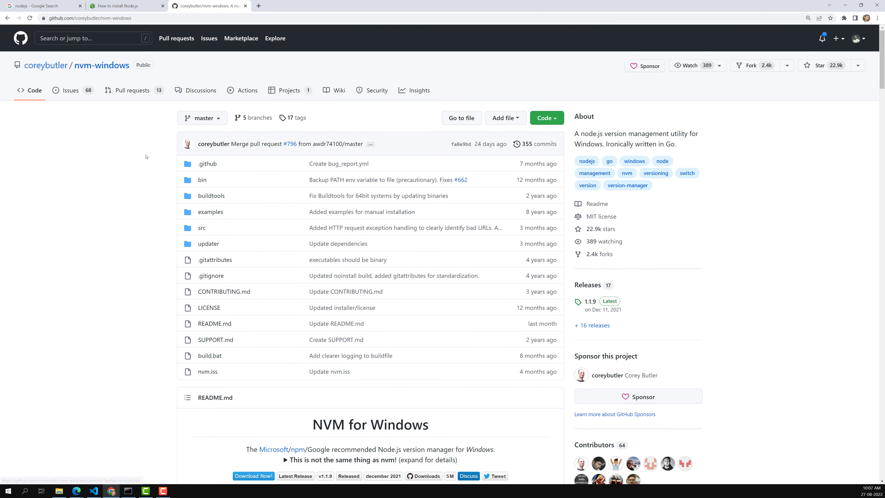
scroll(134, 307, "down", 5)
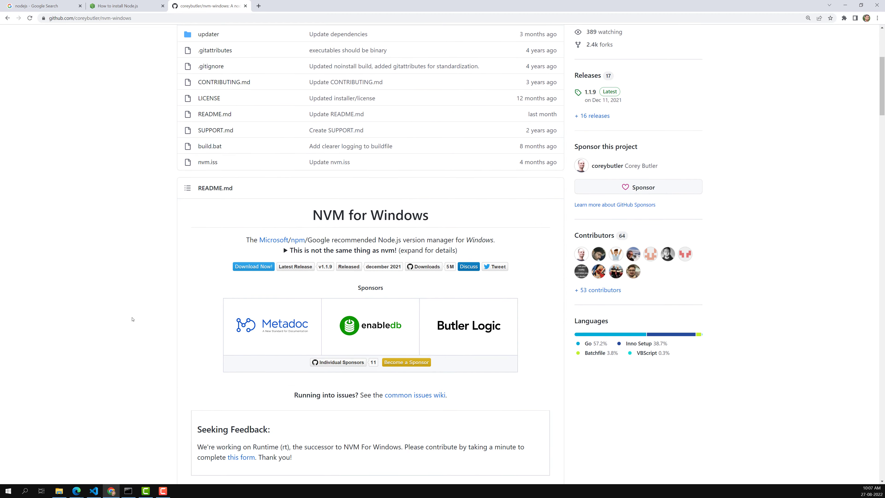
scroll(131, 319, "down", 2)
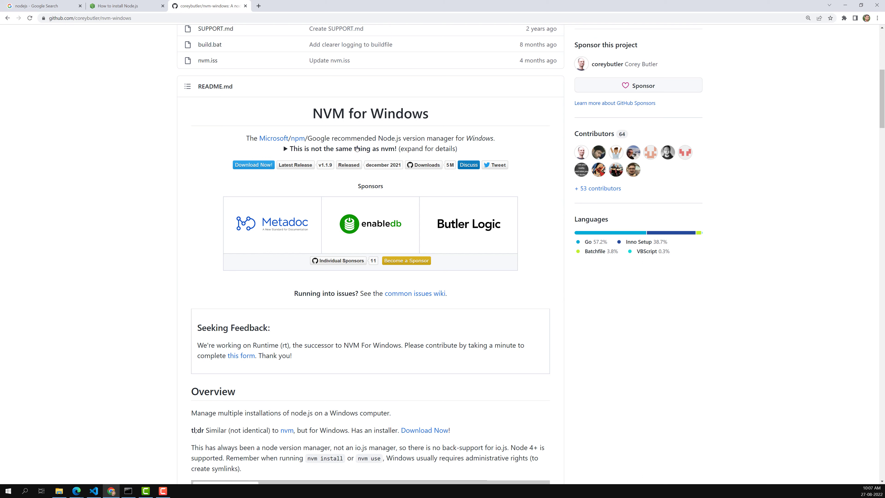
scroll(271, 272, "down", 2)
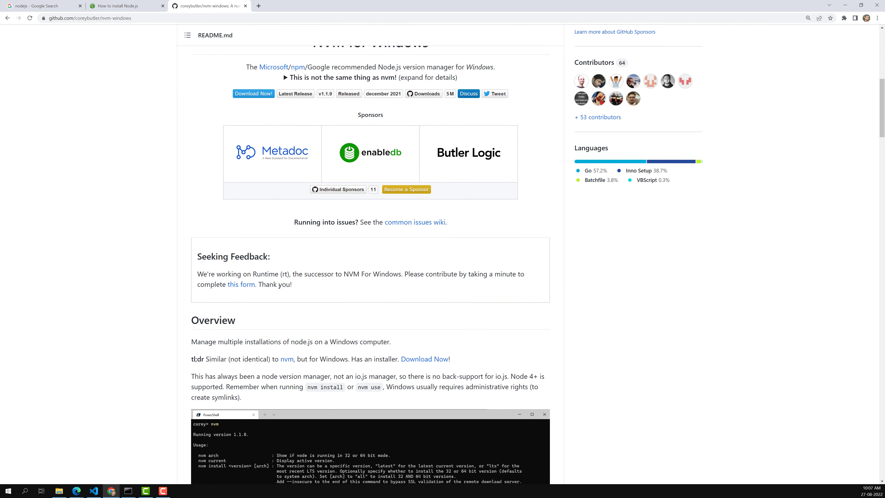
scroll(252, 310, "down", 1)
left_click_drag(217, 333, 263, 329)
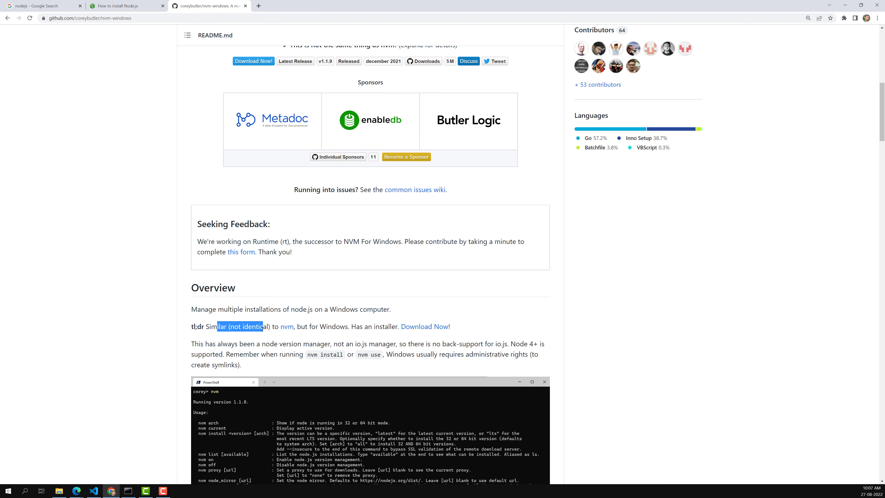
left_click_drag(320, 331, 340, 327)
scroll(209, 296, "down", 1)
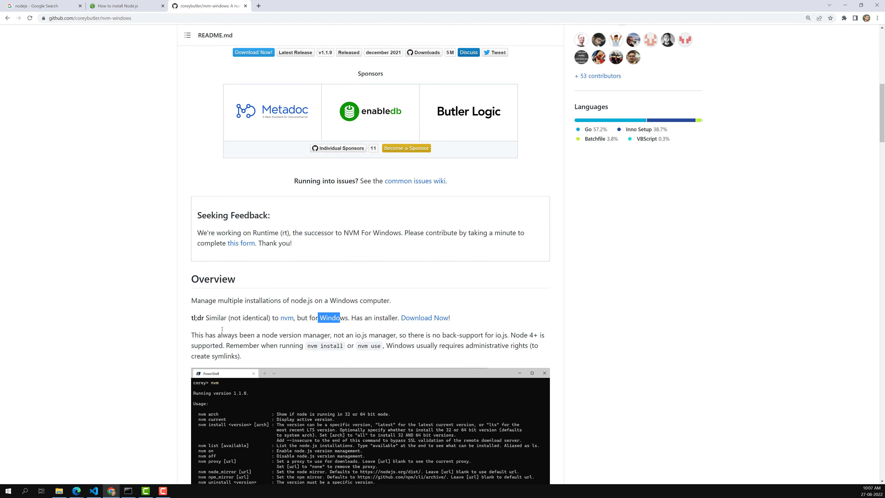
left_click_drag(205, 292, 351, 292)
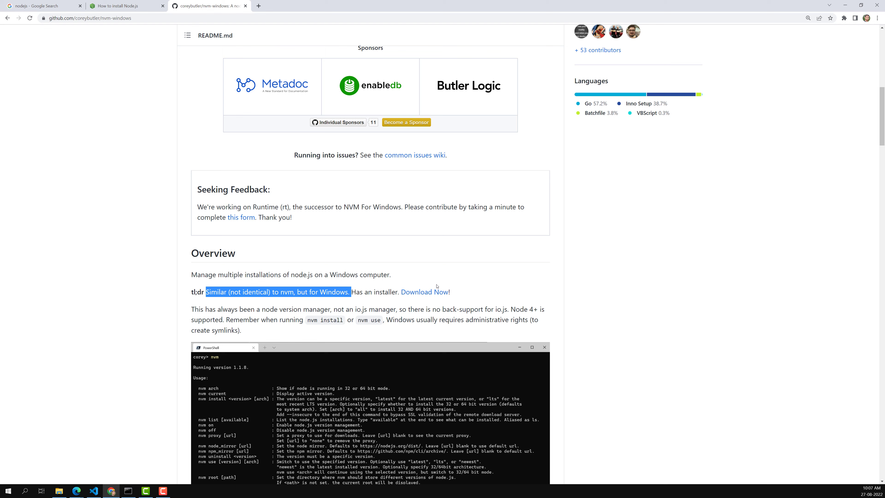
scroll(383, 253, "up", 2)
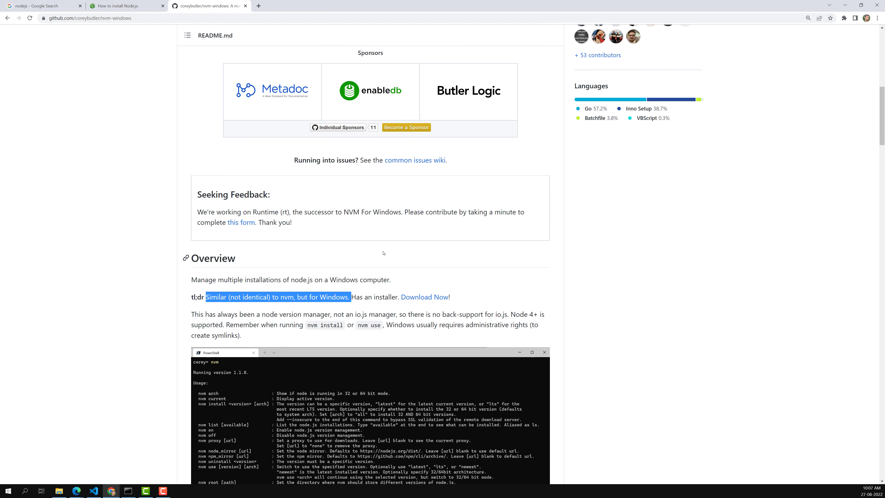
scroll(383, 253, "up", 5)
scroll(384, 256, "down", 3)
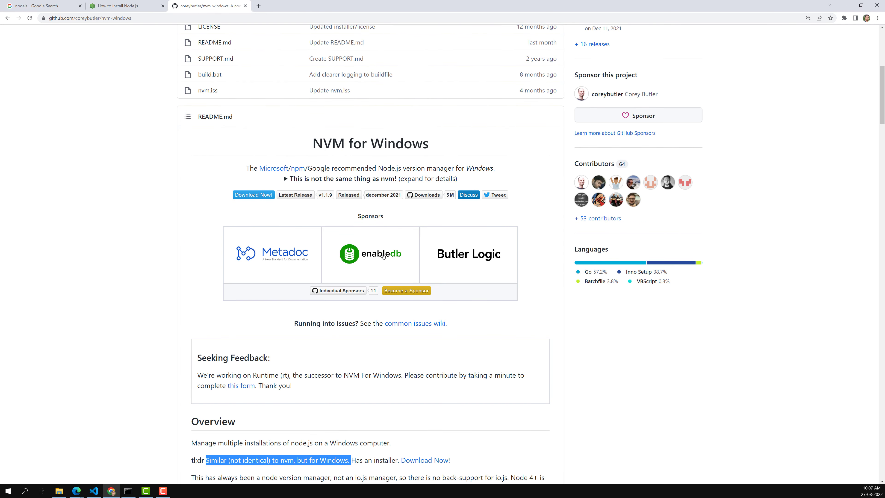
scroll(383, 256, "down", 2)
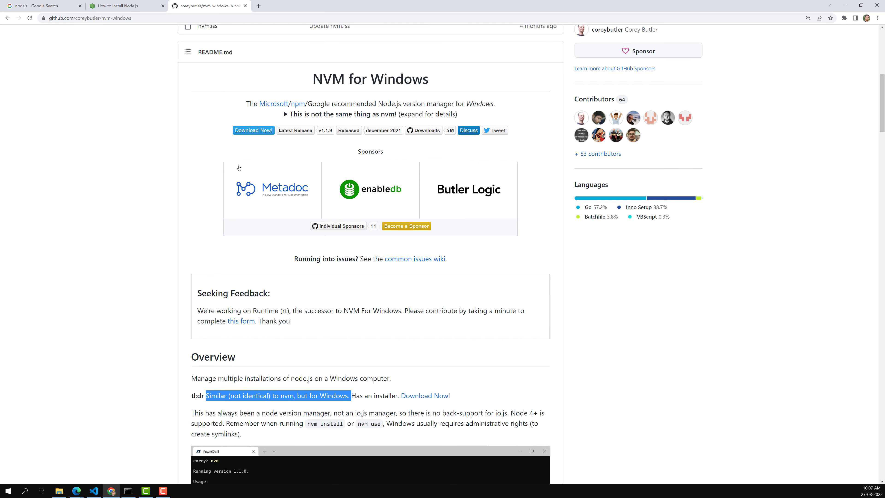
scroll(448, 359, "down", 2)
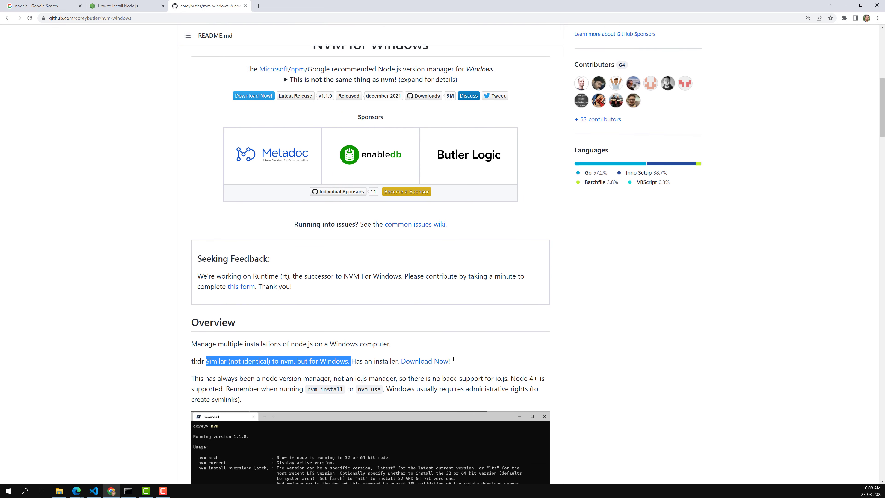
Step: Download nvm-setup.exe from the latest nvm-windows 1.1.9 release assets and run it
left_click(515, 409)
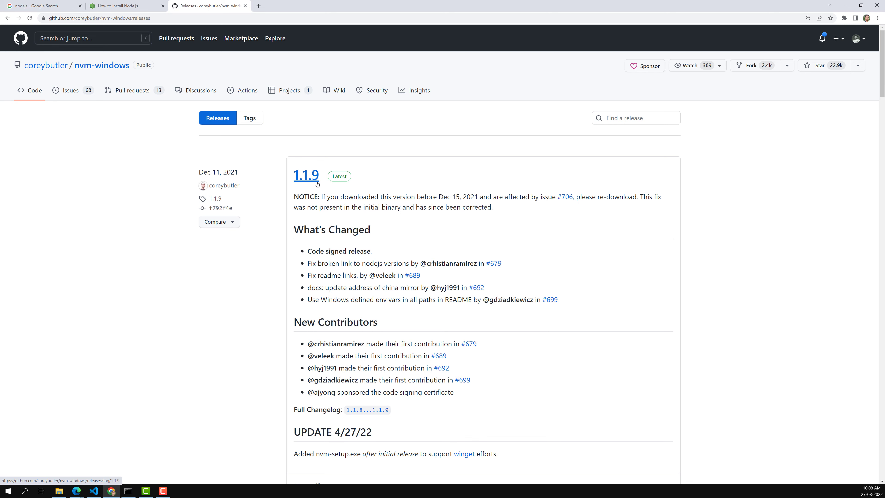
scroll(405, 224, "down", 1)
scroll(405, 225, "down", 9)
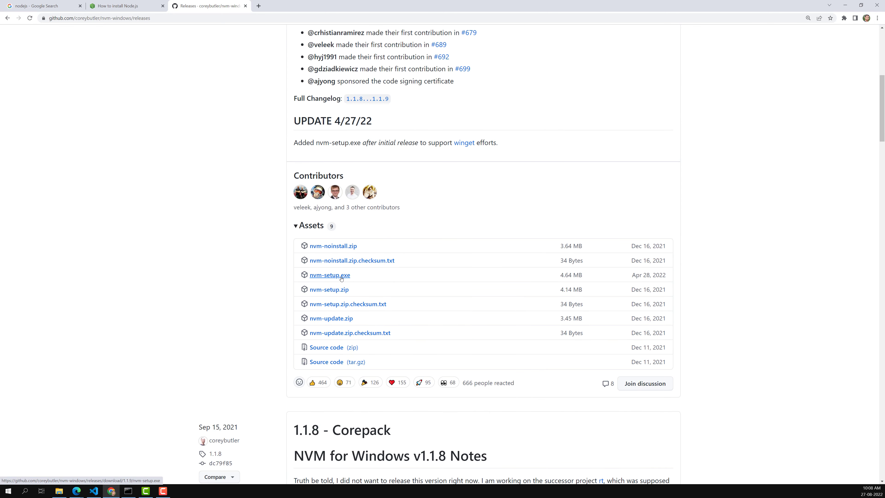
left_click(341, 276)
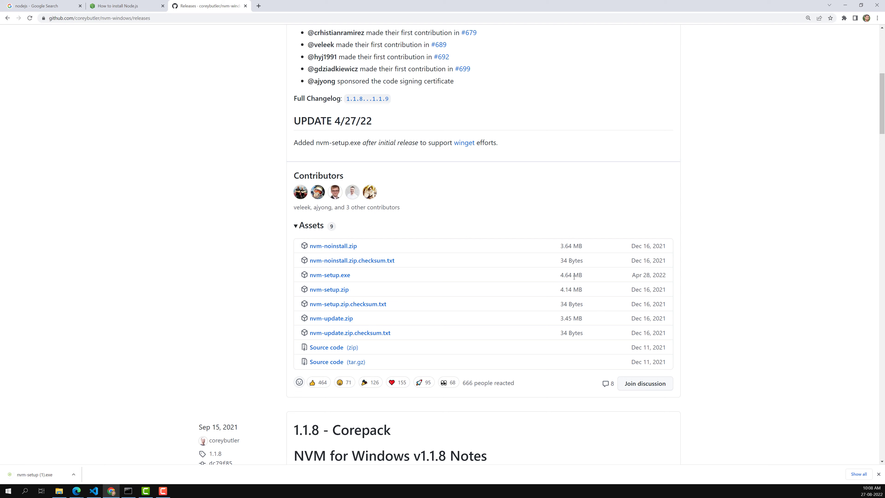
left_click(44, 474)
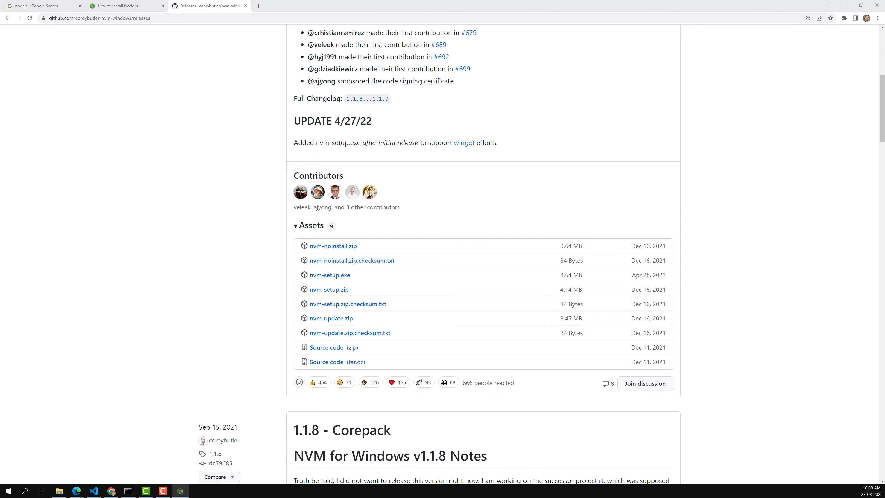
Step: Accept the license, keep default install and symlink folders, install, and finish the wizard
left_click_drag(614, 217, 368, 183)
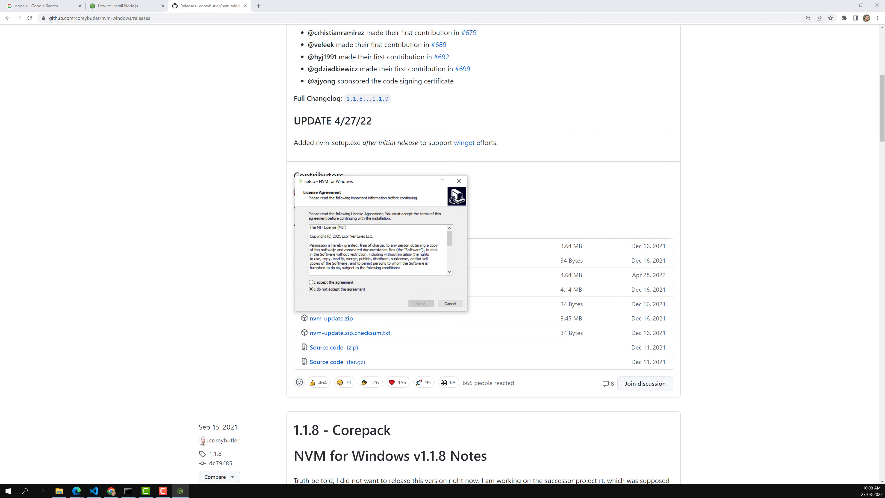
left_click(312, 283)
left_click(422, 304)
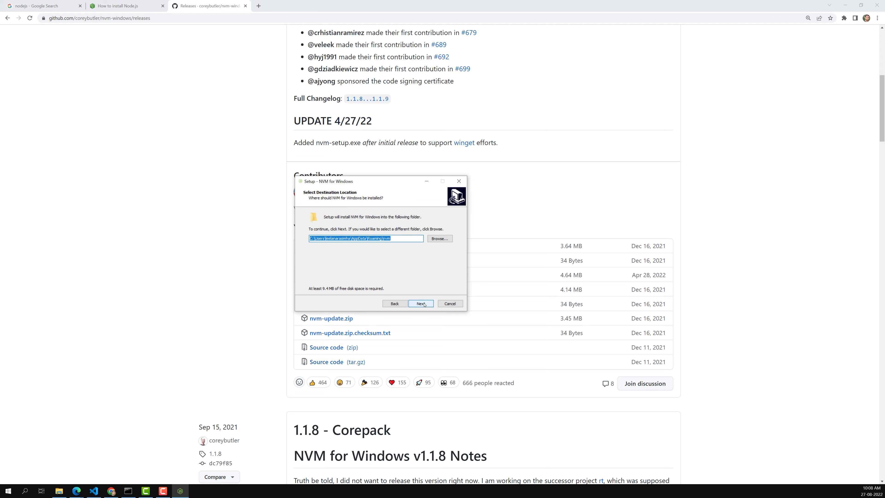
left_click(421, 303)
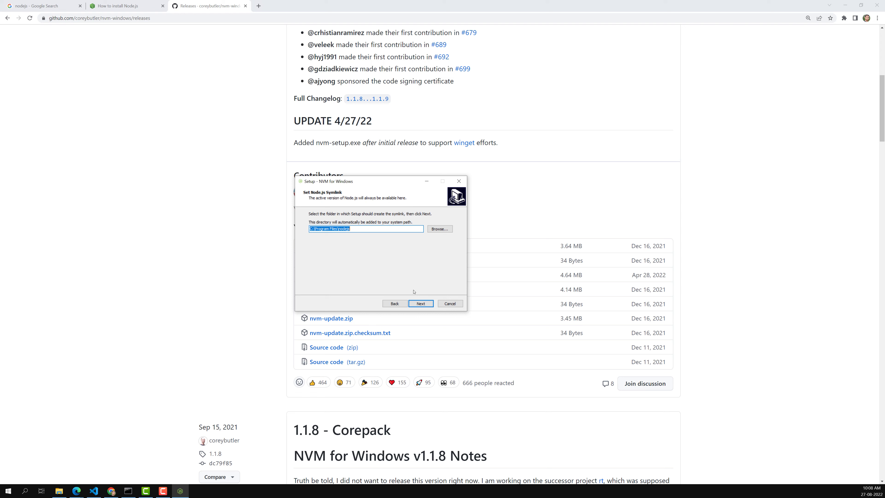
left_click(423, 304)
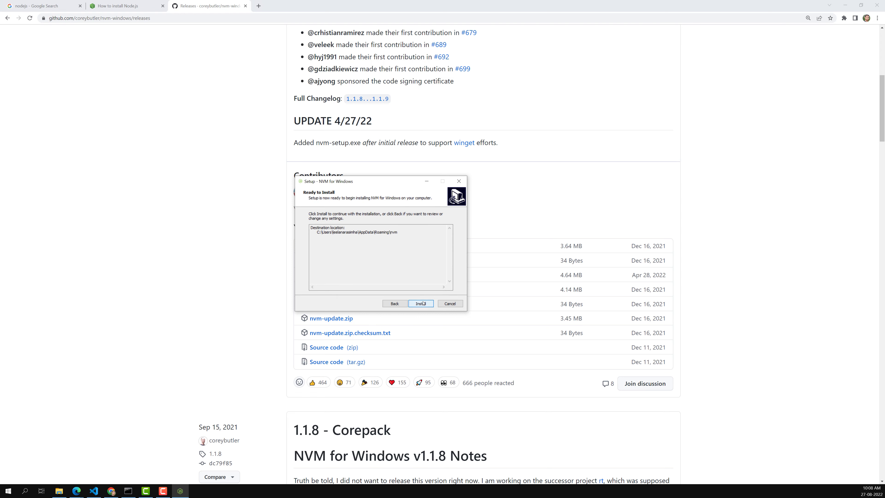
left_click(423, 303)
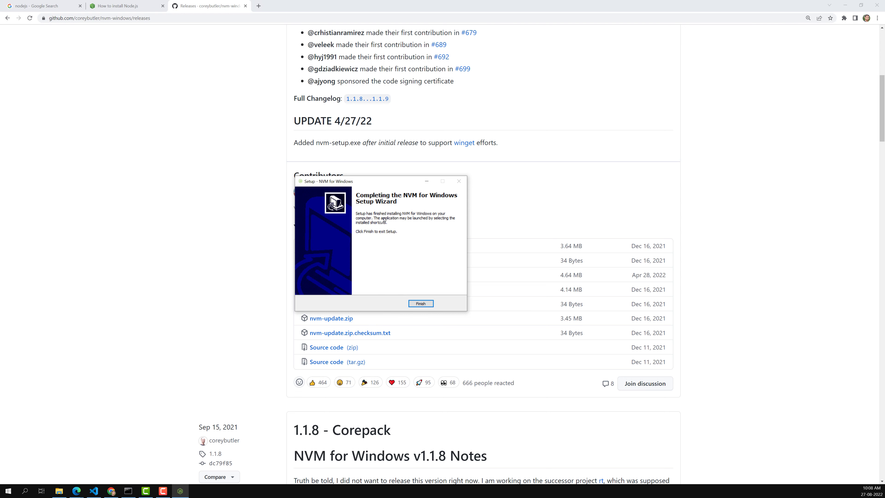
left_click(421, 303)
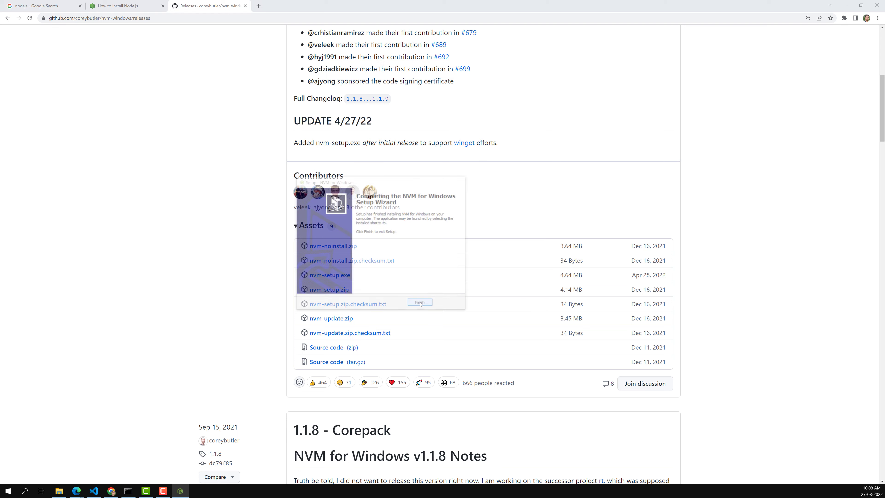
Step: Search for cmd and launch a maximized Command Prompt as administrator
left_click(31, 488)
type("cmd")
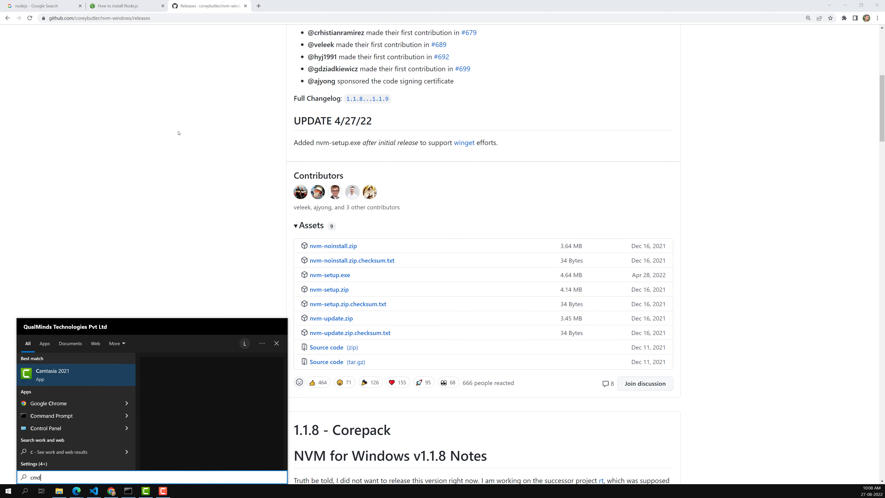
right_click(73, 371)
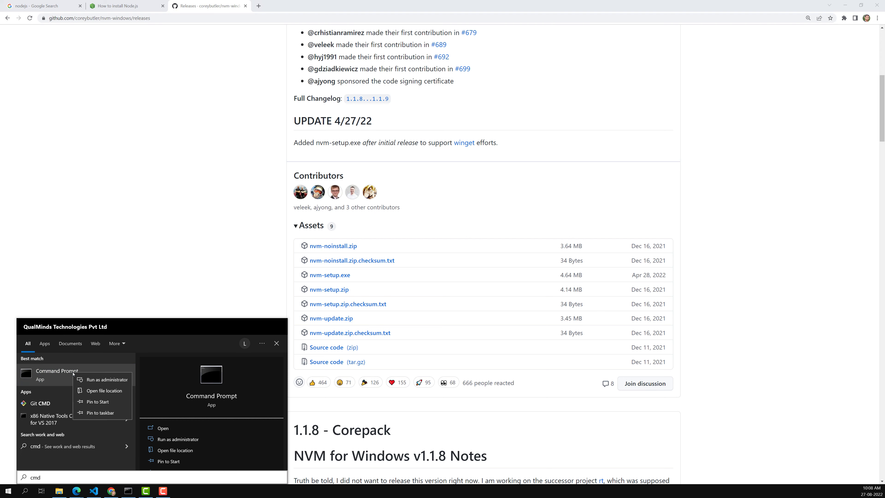
left_click(99, 380)
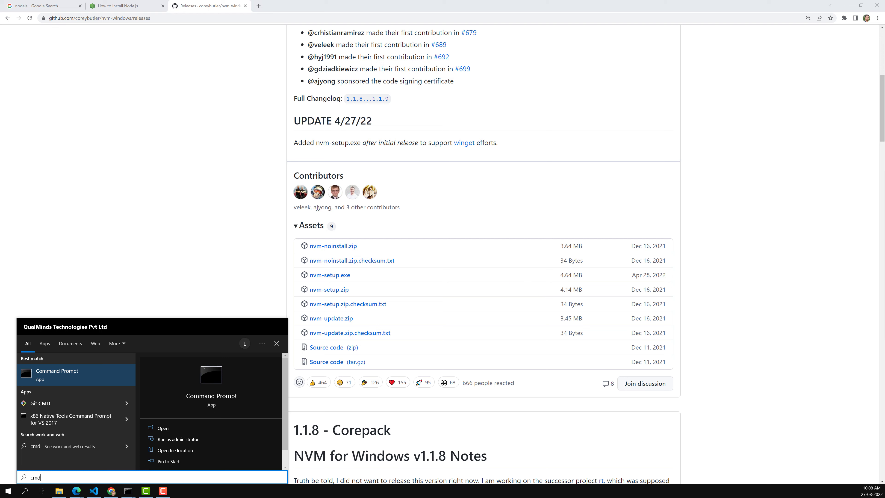
double_click(371, 184)
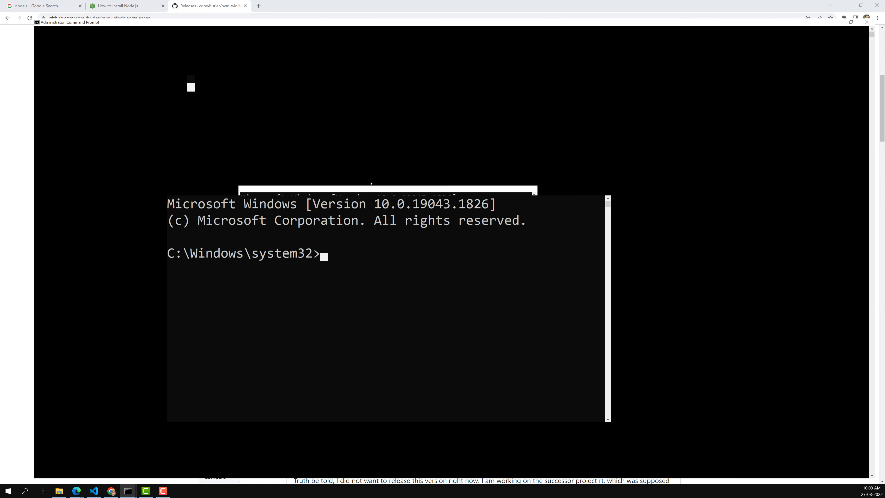
Step: Run nvm and highlight the 'Running version 1.1.9' line in its help
left_click(285, 270)
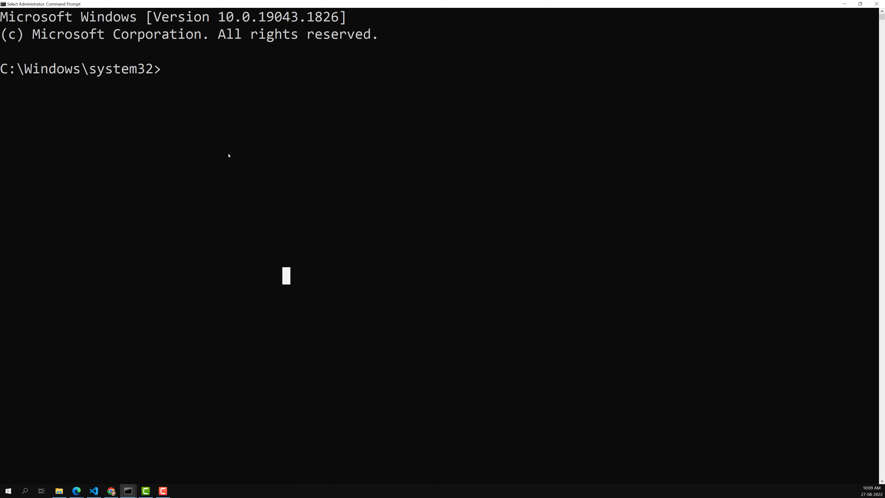
left_click(221, 152)
type("nvm")
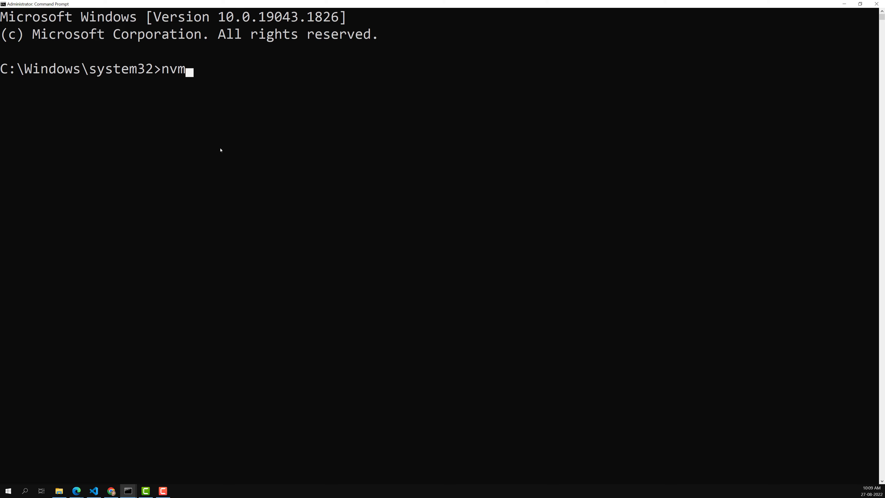
key("Return")
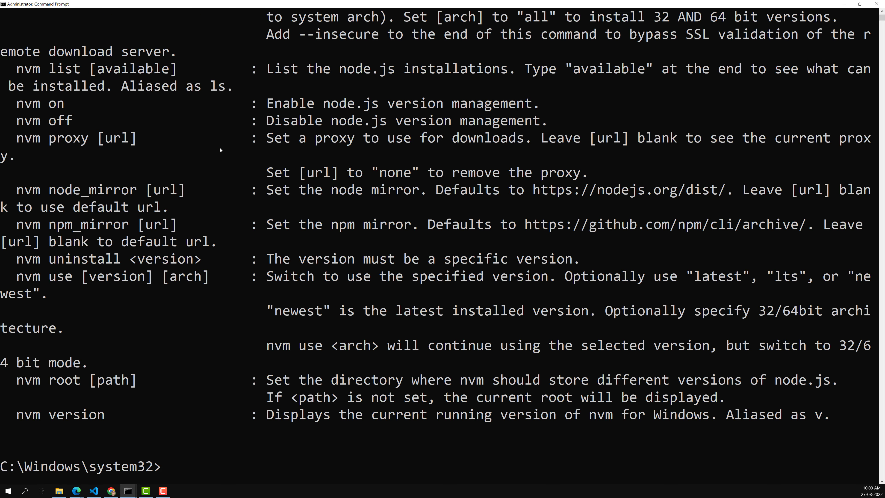
scroll(452, 373, "up", 1, "ctrl")
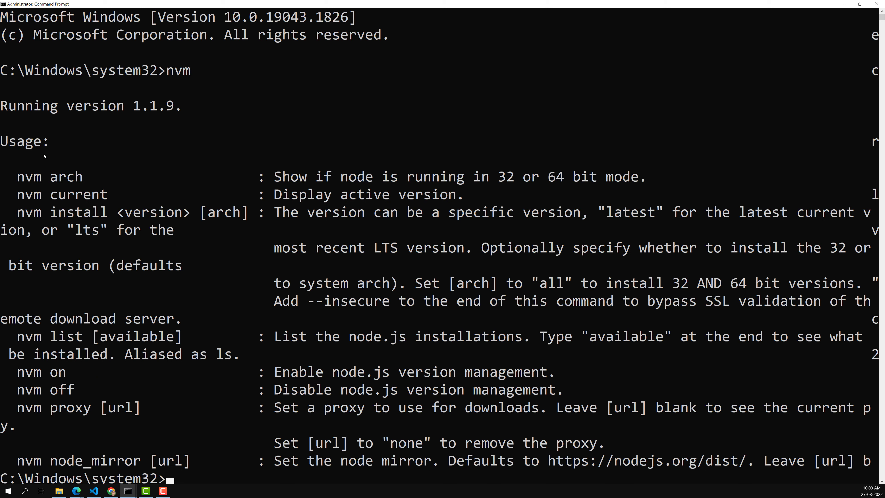
left_click_drag(5, 111, 180, 106)
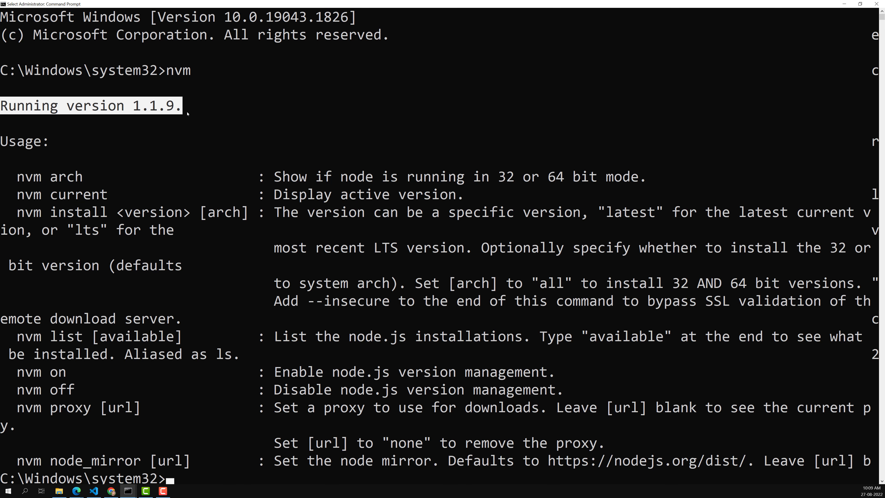
scroll(187, 113, "down", 2)
left_click_drag(17, 70, 191, 337)
scroll(277, 393, "down", 4)
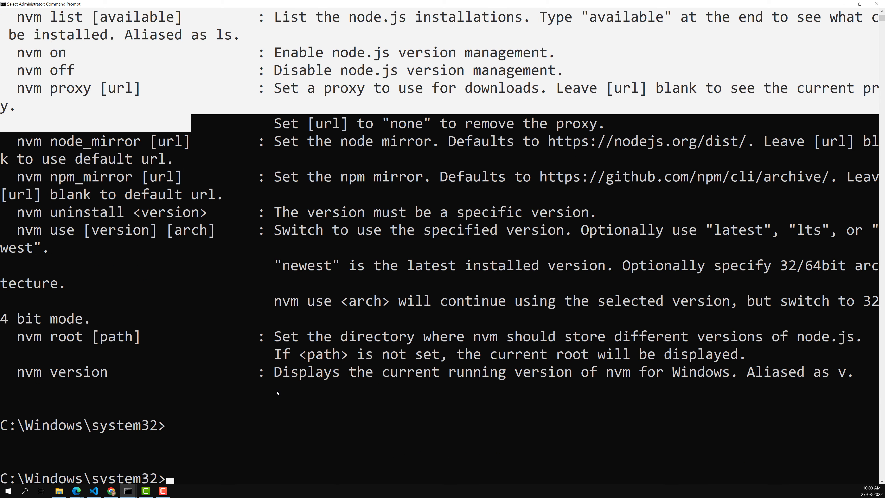
scroll(277, 393, "up", 3)
scroll(268, 380, "down", 9)
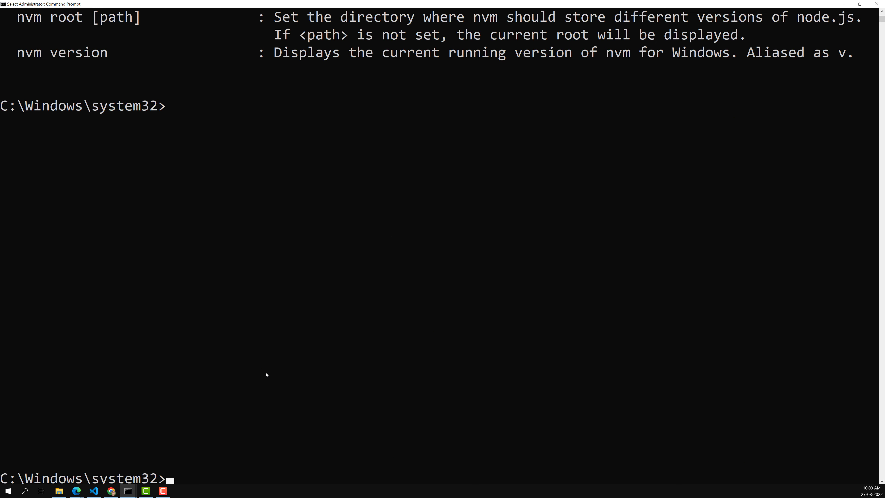
Step: Run node -v and node, both reporting 'node' is not recognized
left_click(209, 125)
type("node -v")
key("Return")
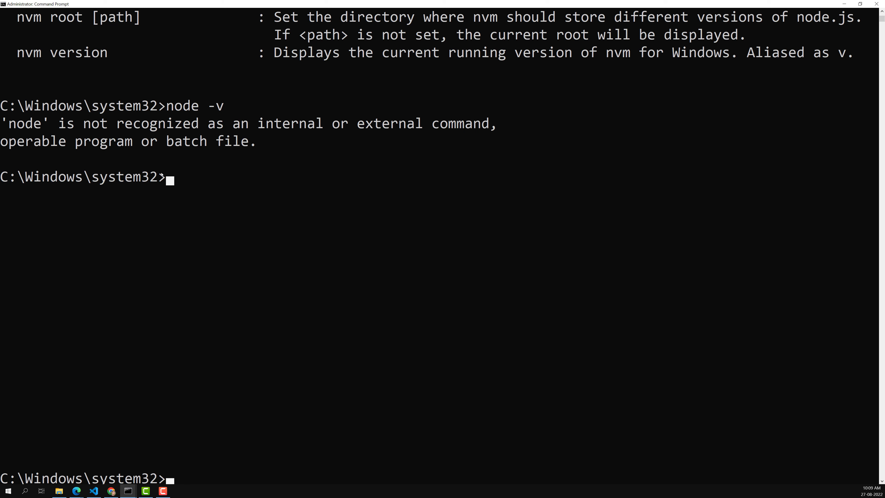
type("node")
key("Return")
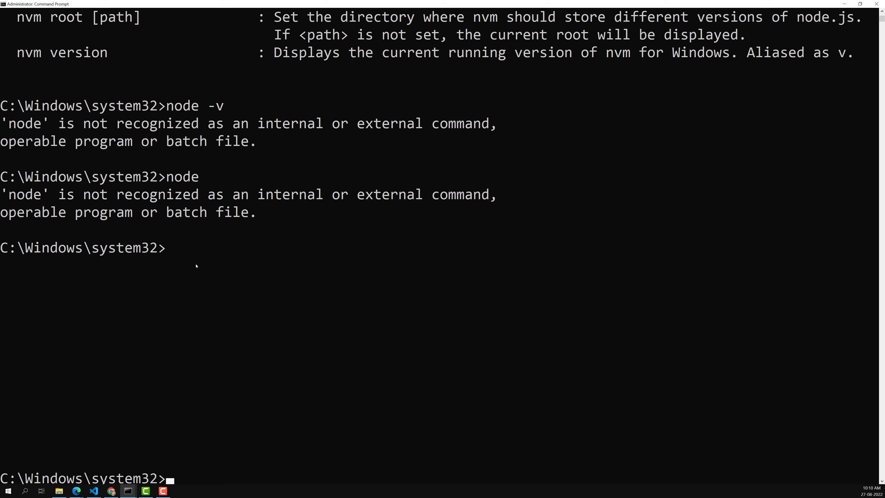
Step: Highlight the 'nvm install <version>' usage line in the nvm help
scroll(196, 264, "up", 15)
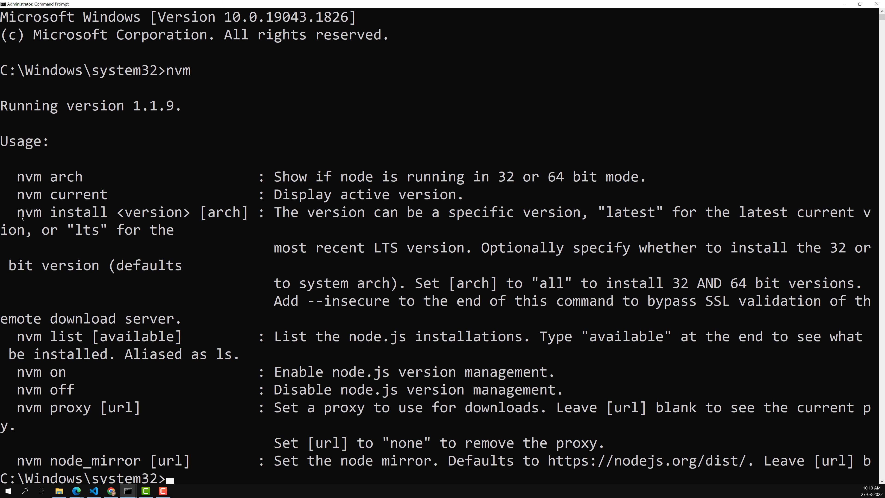
left_click_drag(15, 219, 188, 217)
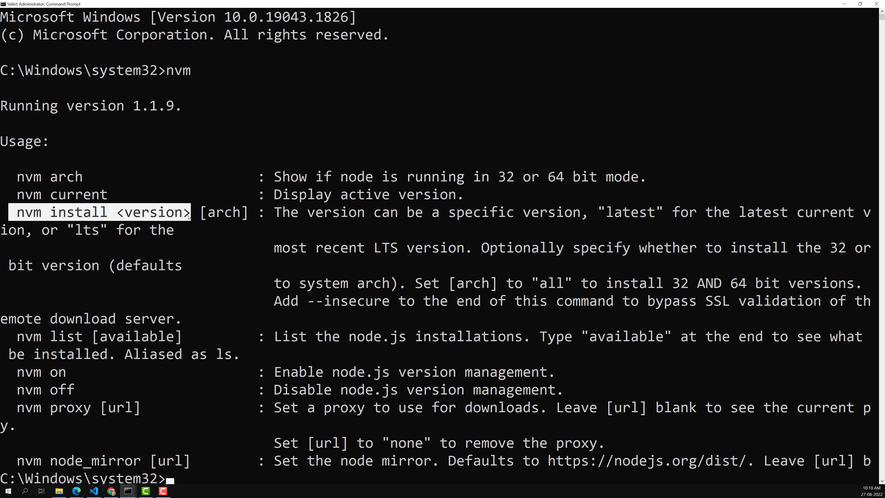
scroll(211, 230, "down", 15)
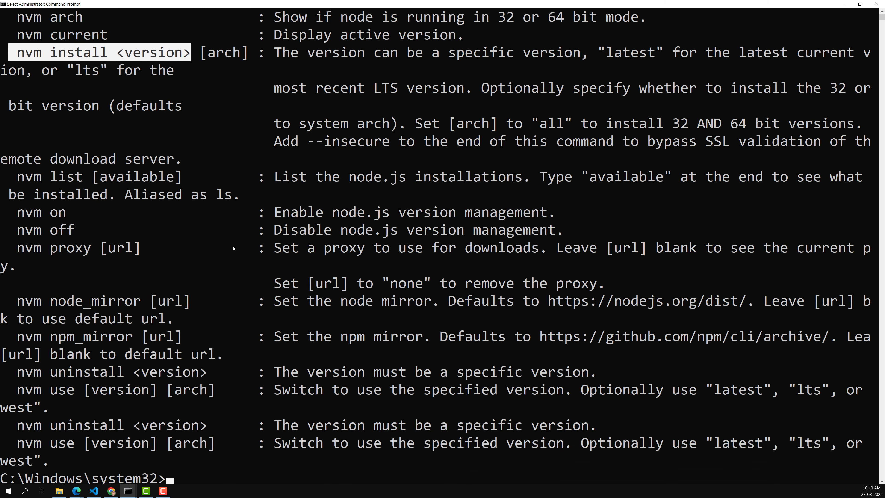
scroll(235, 253, "up", 3)
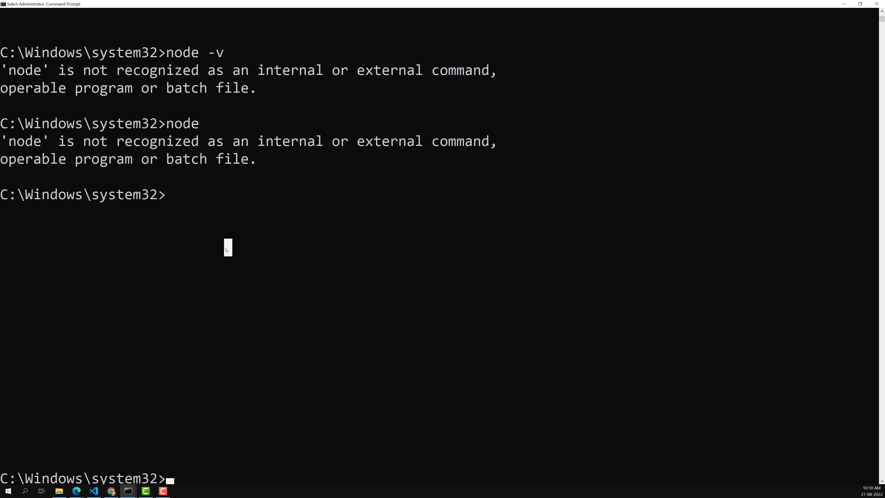
Step: Run nvm install latest to install Node.js 18.8.0 (64-bit)
type("nvm ins")
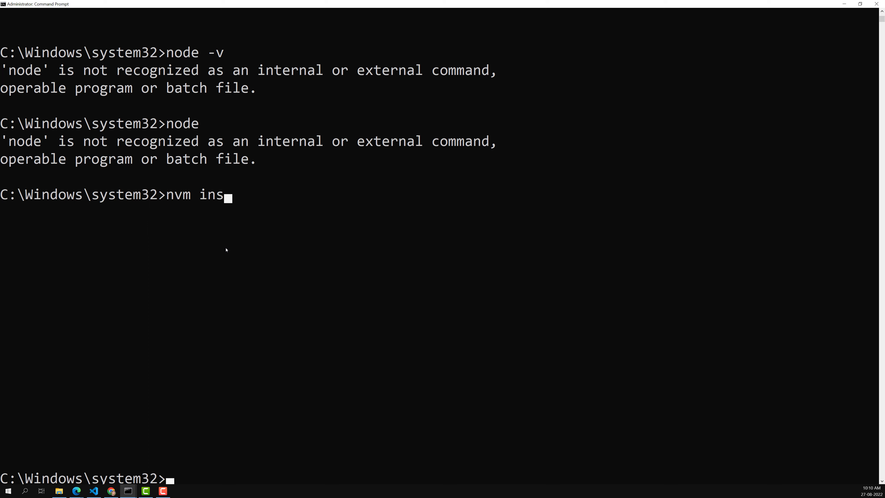
type("tall latest")
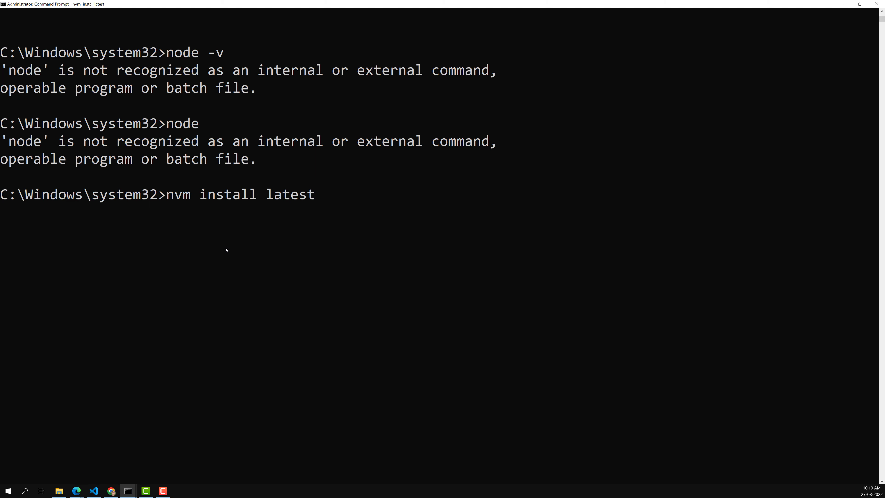
key("Return")
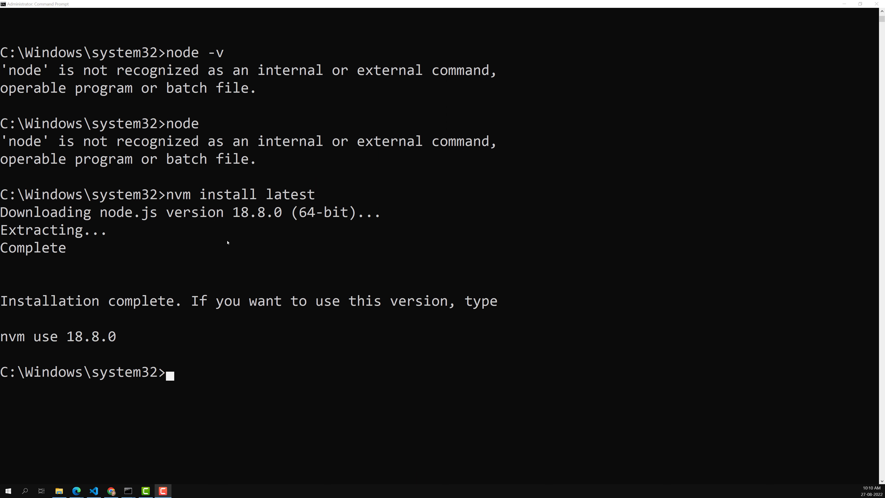
scroll(120, 255, "down", 2)
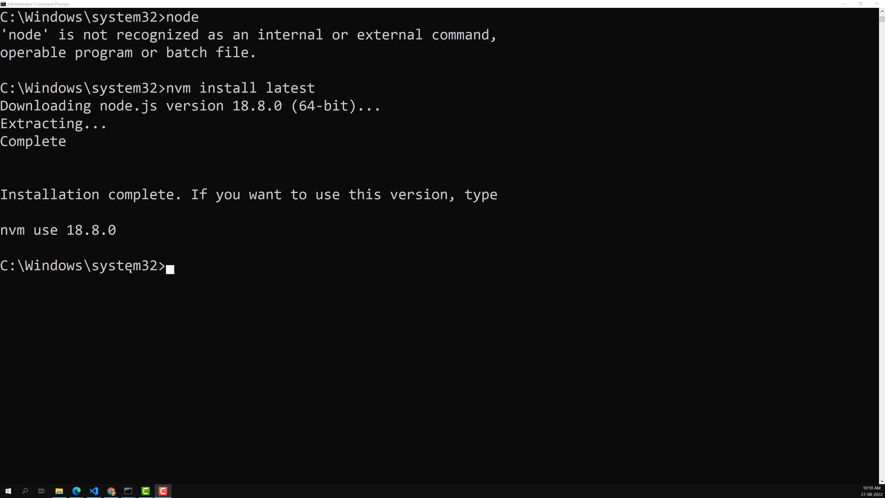
Step: Run node -v in the console to check whether Node responds
left_click(220, 265)
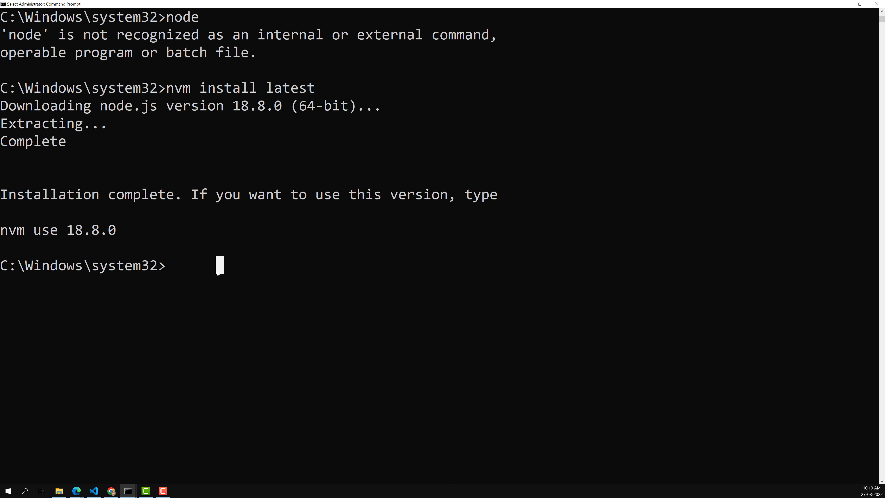
left_click(203, 265)
type("node -v")
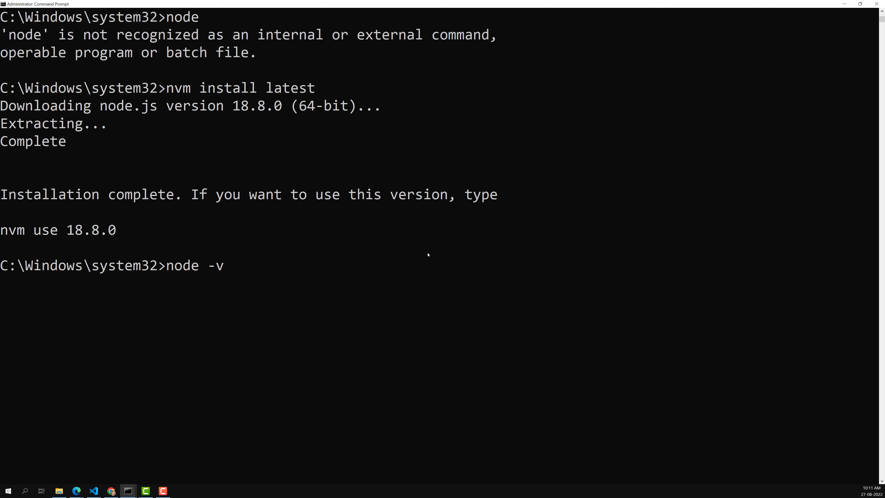
key("Return")
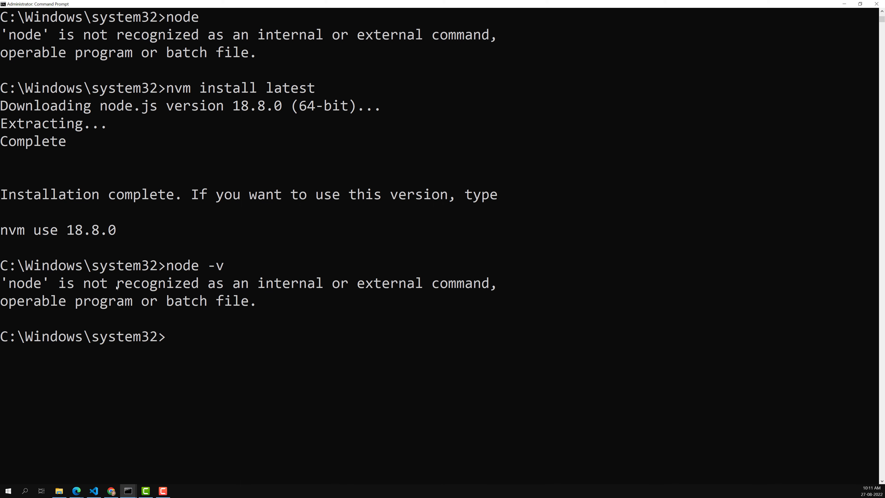
scroll(245, 306, "down", 1)
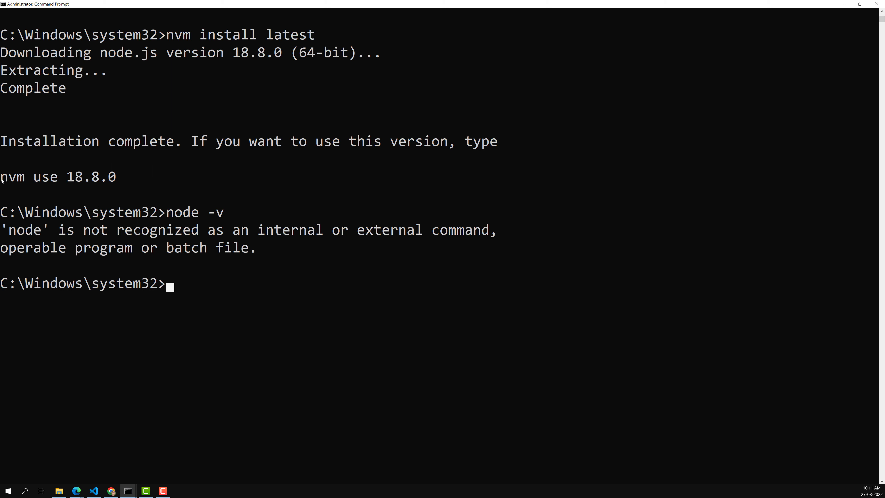
Step: Copy the suggested 'nvm use 18.8.0' line and enable nvm with nvm on
left_click_drag(2, 177, 119, 186)
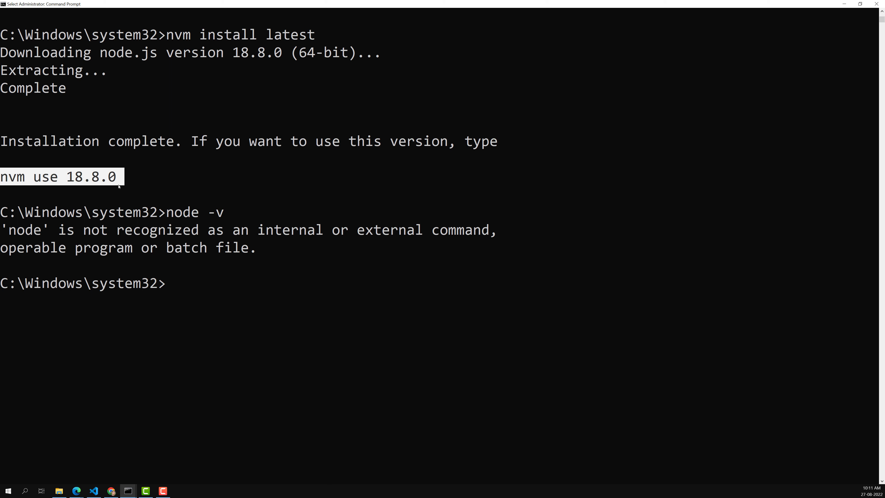
right_click(167, 296)
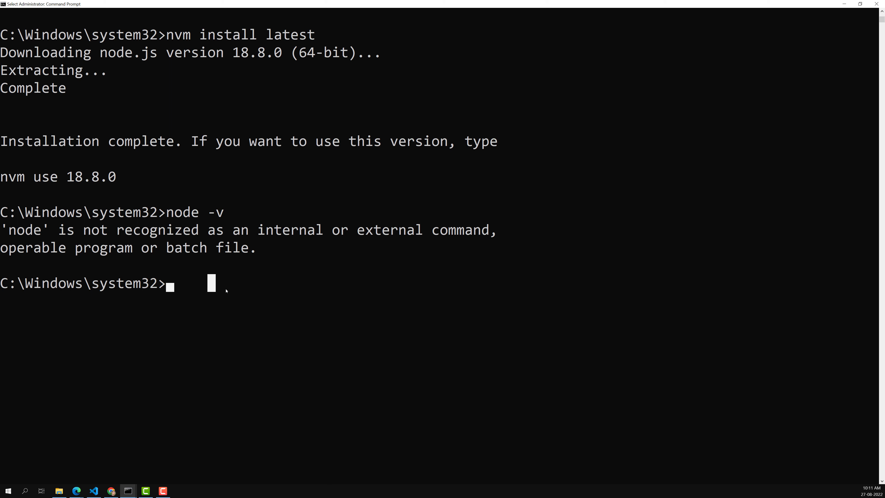
type("nvm on")
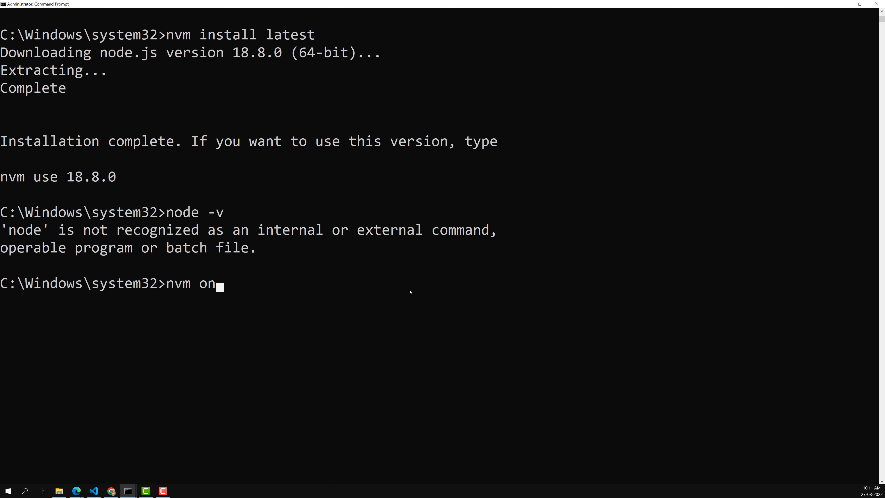
key("Return")
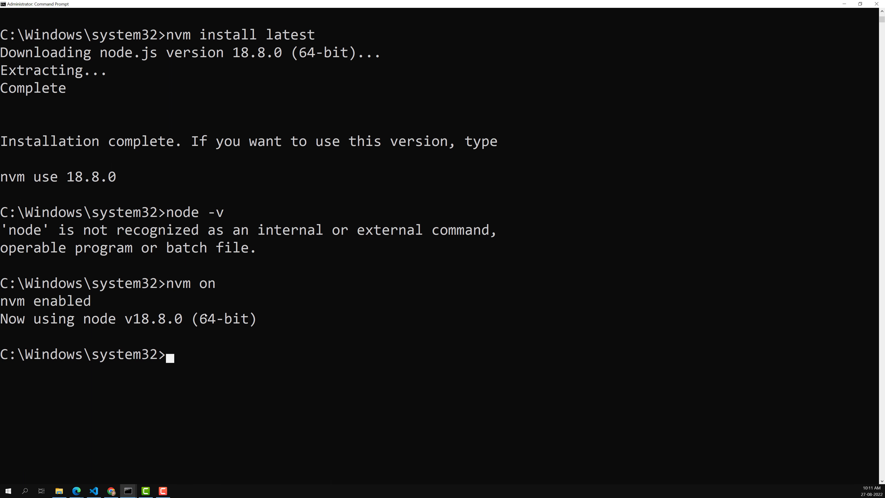
Step: Rerun node -v and highlight the reported version v18.8.0
scroll(230, 293, "down", 3)
left_click(195, 212)
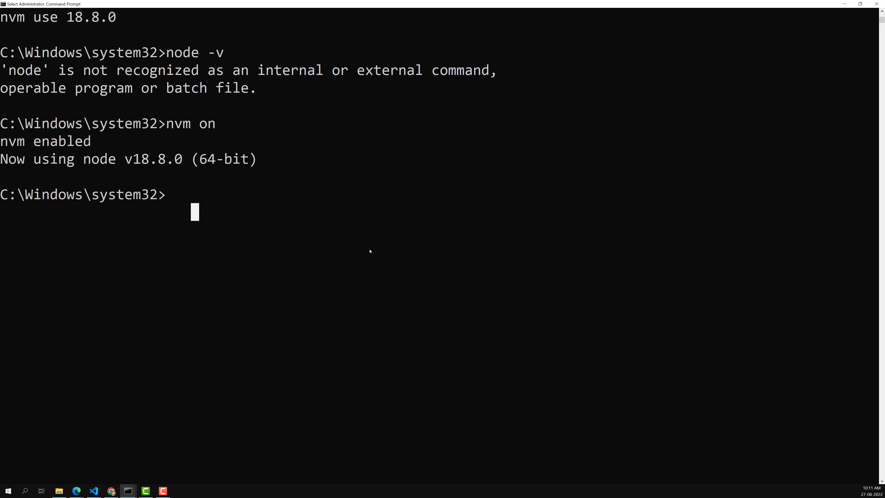
type("node -v")
key("Return")
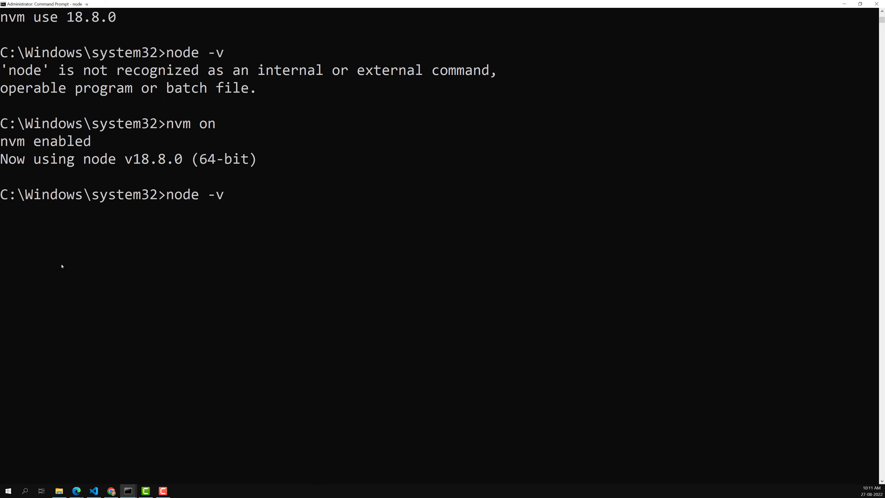
left_click_drag(3, 212, 63, 212)
left_click(95, 335)
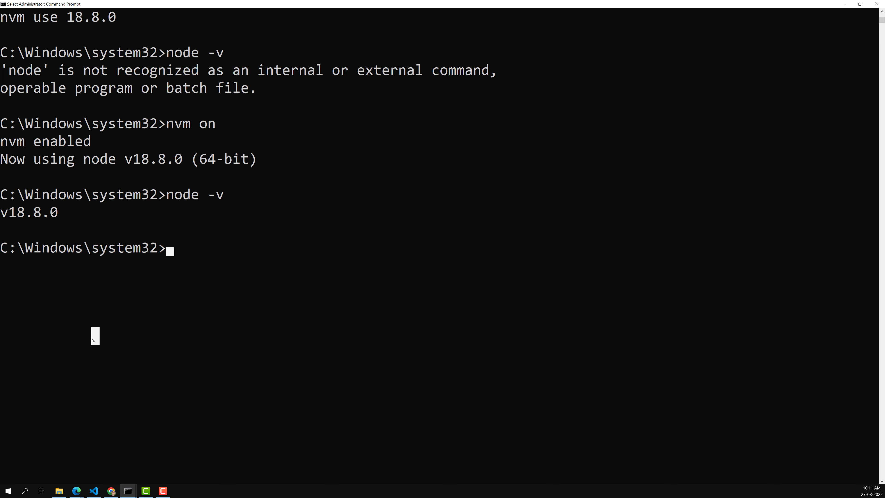
key("F10")
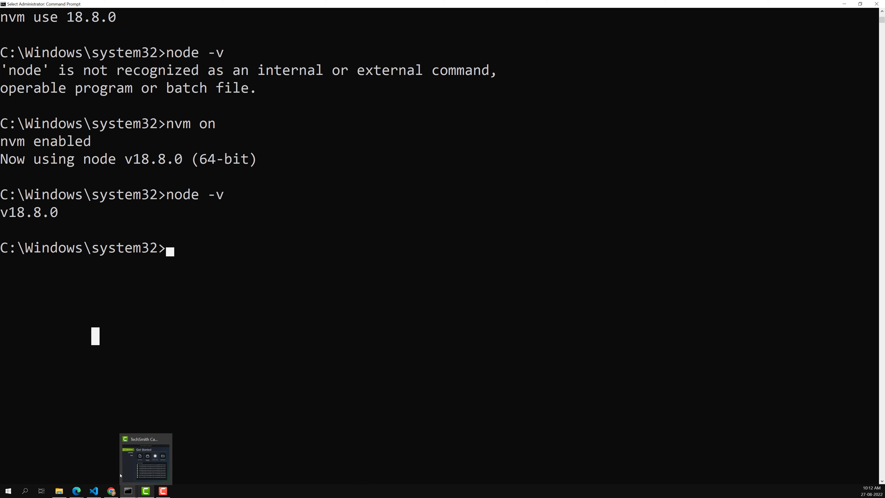
Step: Go from the How to install Node.js tab to the Node.js home page and highlight the listed v18.8.0
left_click(116, 489)
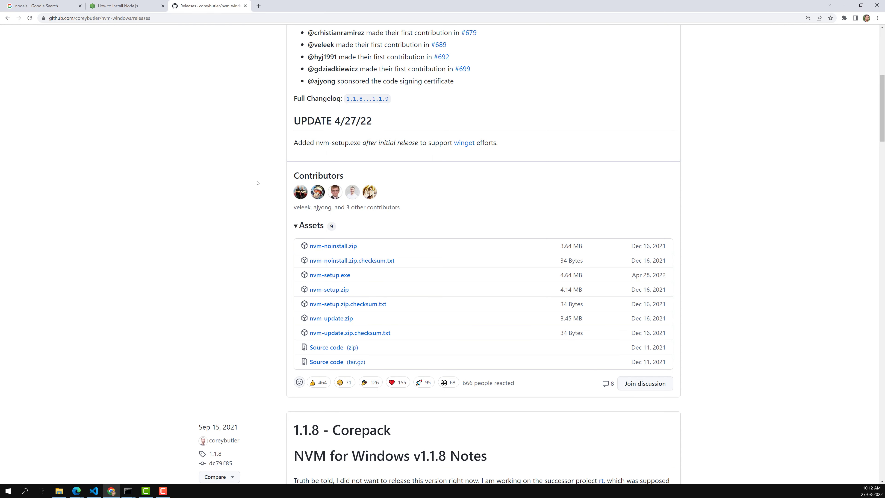
left_click(119, 3)
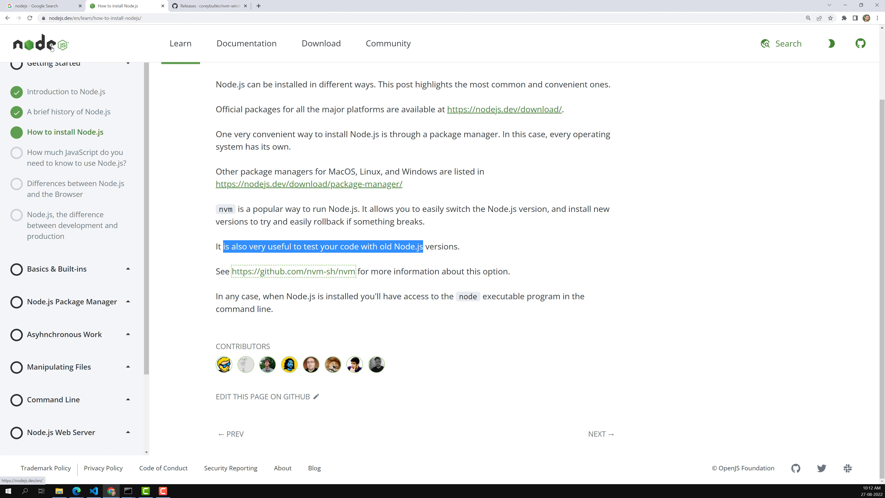
left_click(65, 44)
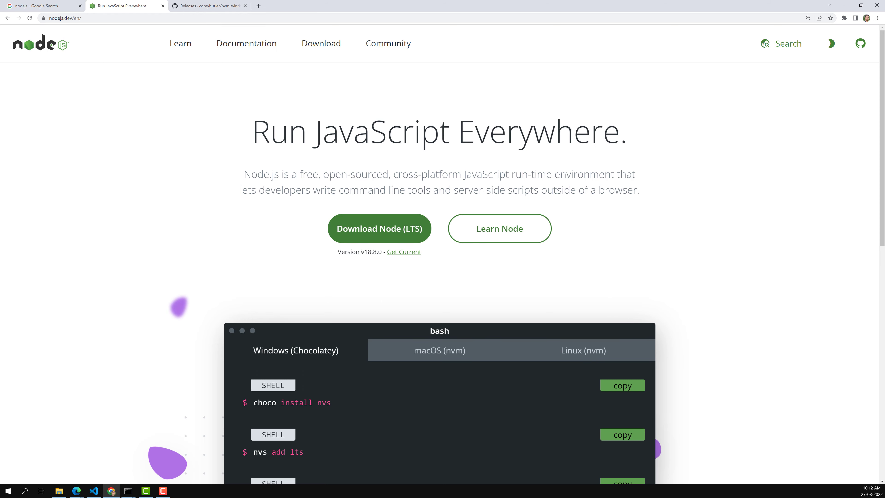
left_click_drag(352, 252, 381, 251)
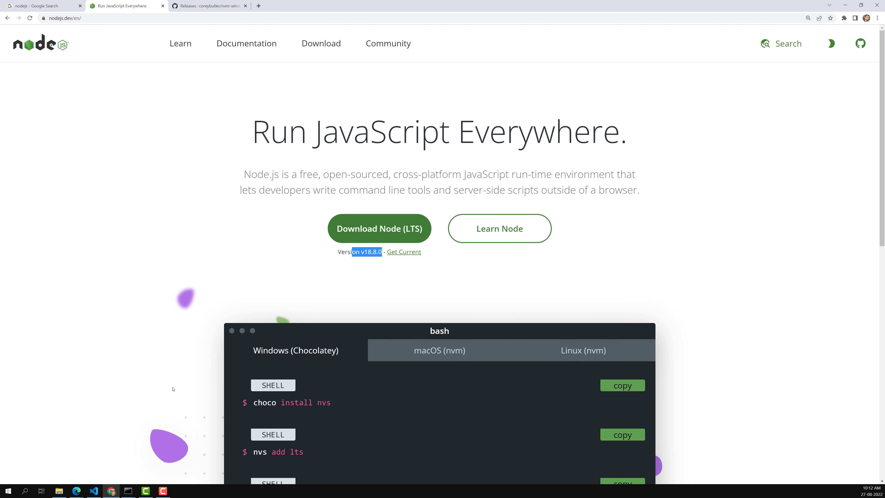
mouse_move(128, 490)
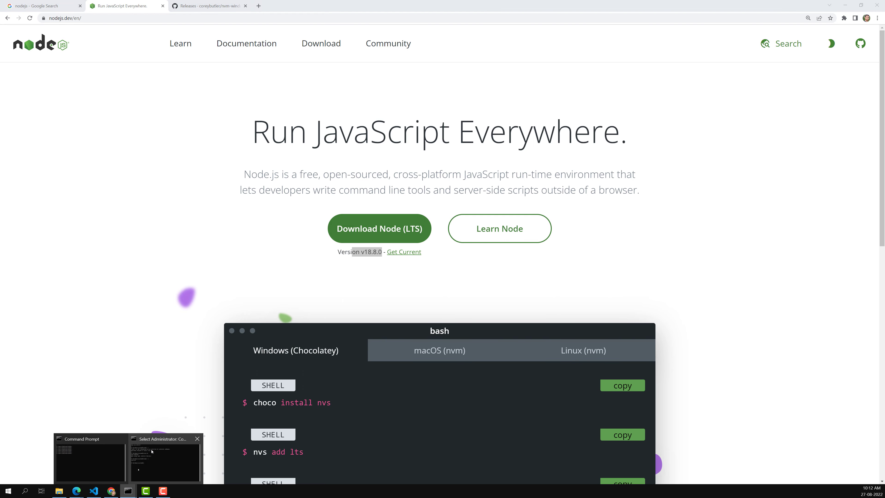
left_click(153, 441)
Step: Try nvm use lts and find the LTS release is not installed
left_click(228, 265)
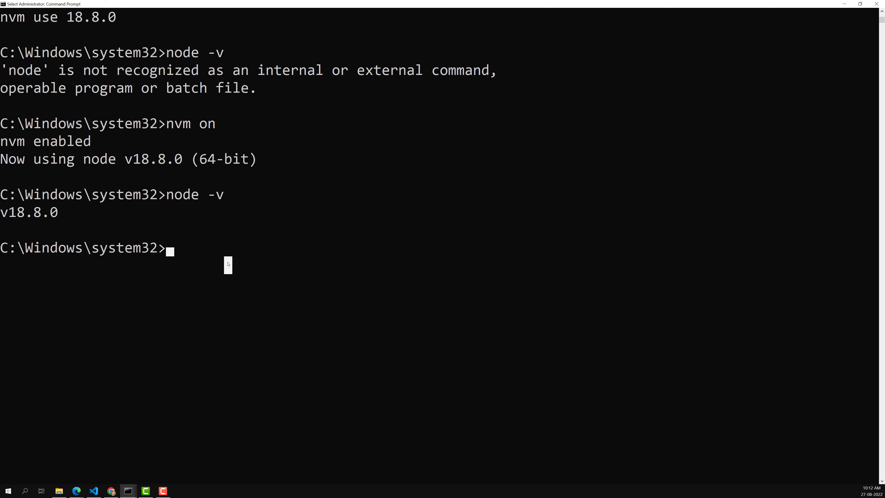
type("nvm use lts")
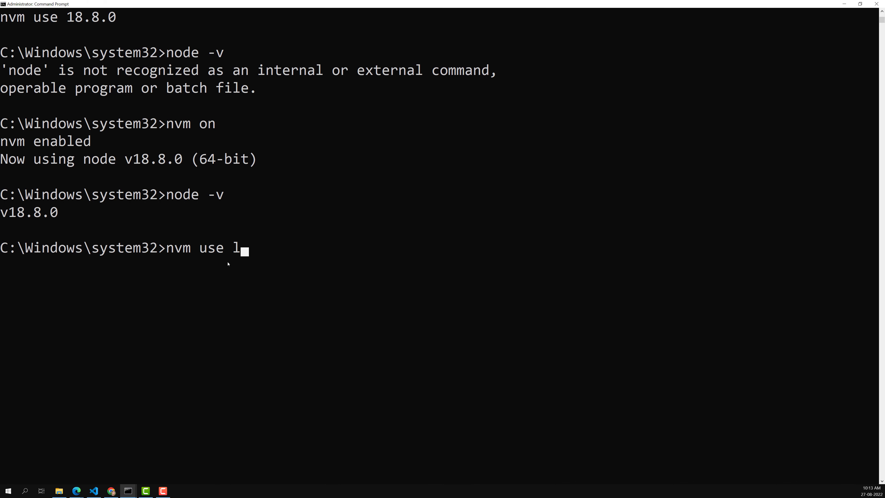
key("BackSpace")
key("BackSpace")
key("BackSpace")
type("16.60")
key("BackSpace")
key("BackSpace")
key("BackSpace")
key("BackSpace")
key("BackSpace")
type("lts")
key("Return")
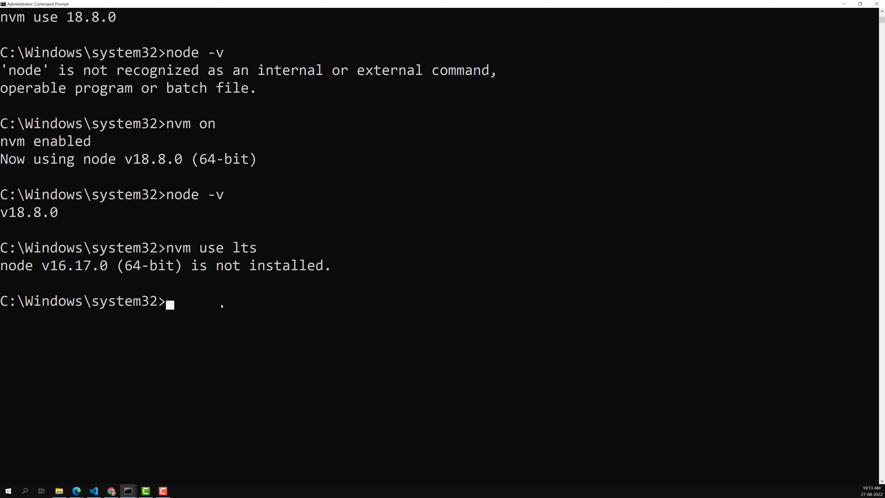
Step: Install the LTS release with nvm install lts until it reports Installation complete for 16.17.0
type("nvm install lts")
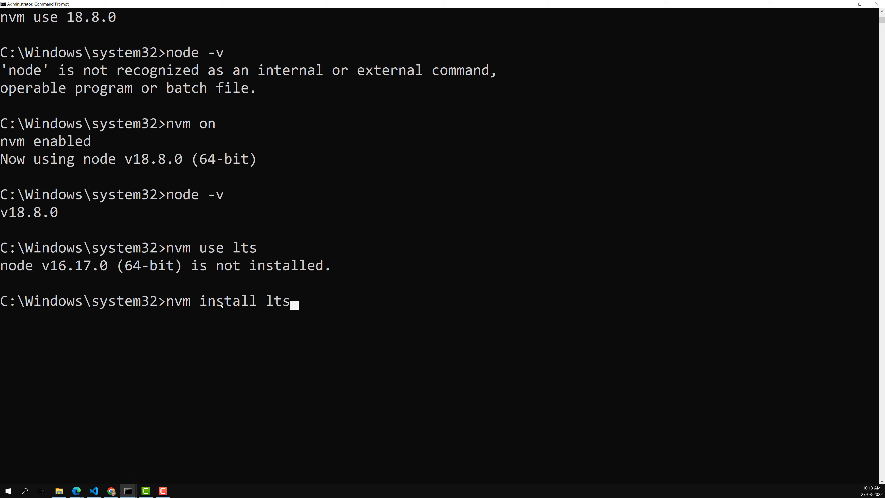
key("Return")
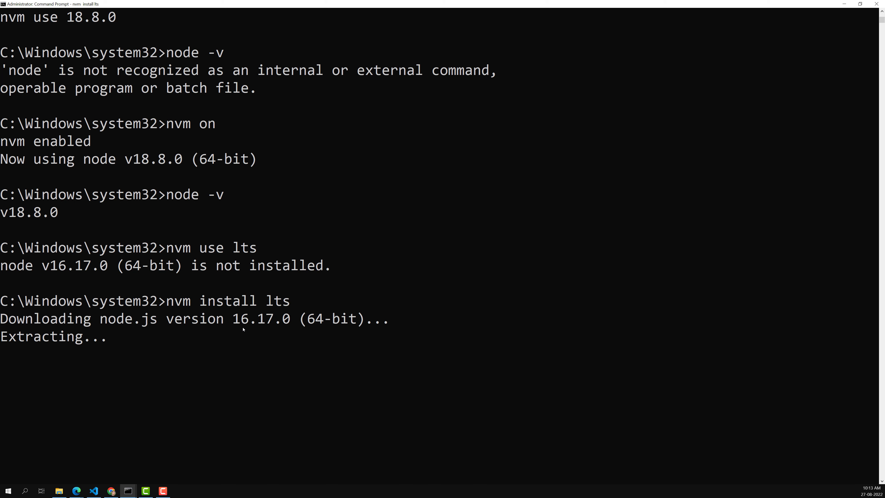
scroll(234, 329, "down", 1)
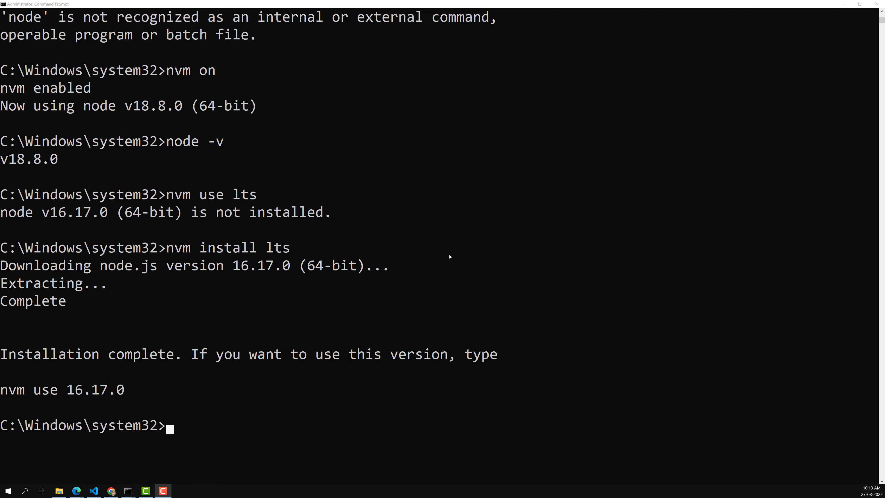
scroll(330, 255, "down", 3)
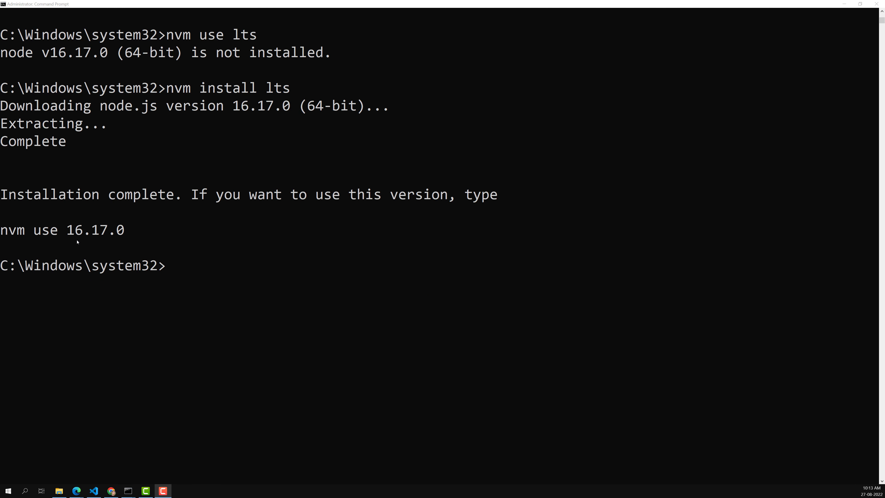
Step: Check node -v, run nvm use 16.17.0, then verify node -v reports v16.17.0
left_click(291, 270)
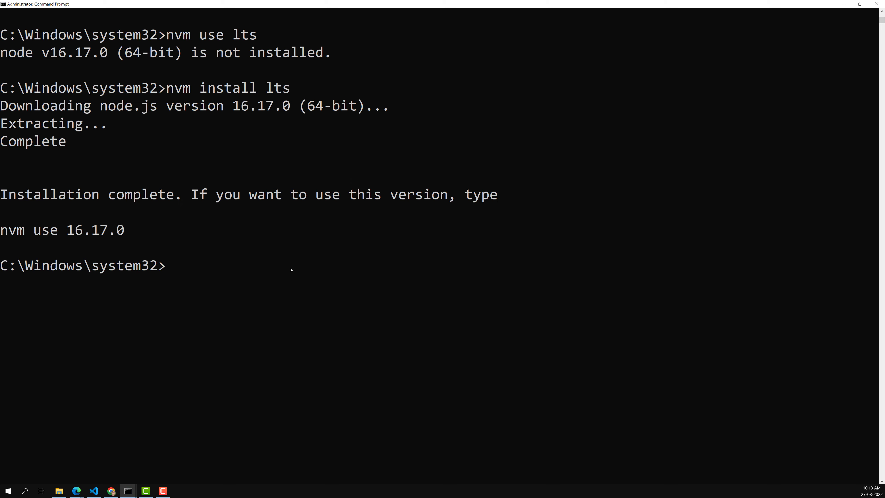
type("node -v")
key("Return")
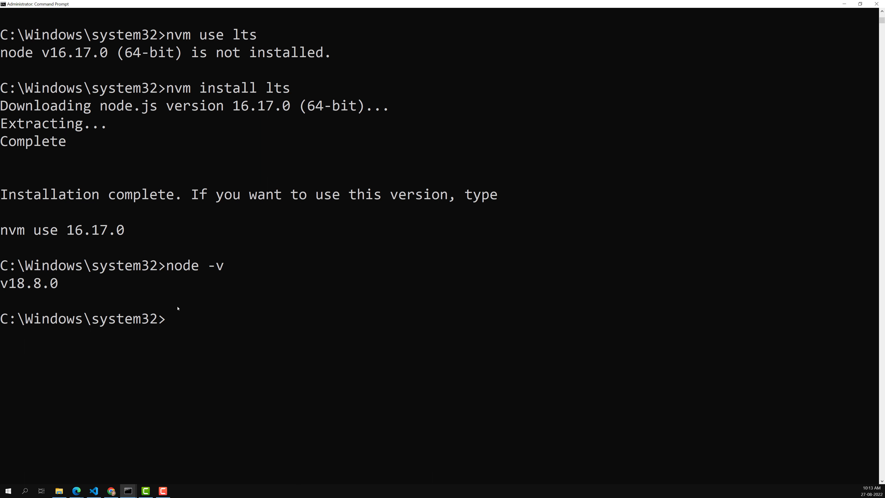
type("nvm use 16.17.0")
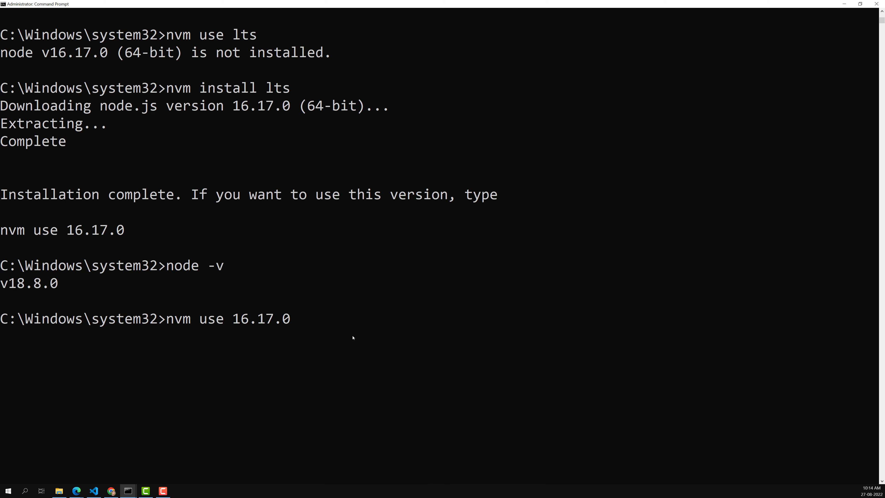
key("Return")
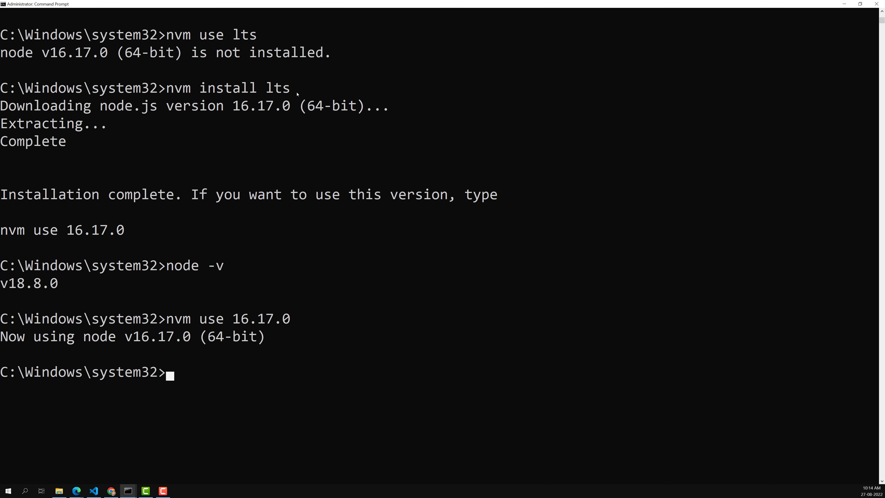
scroll(233, 337, "down", 1)
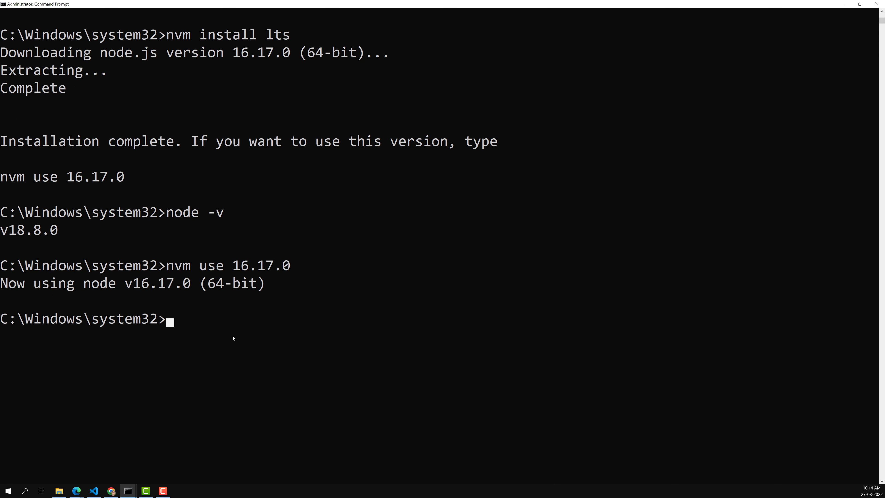
type("node -v")
key("Return")
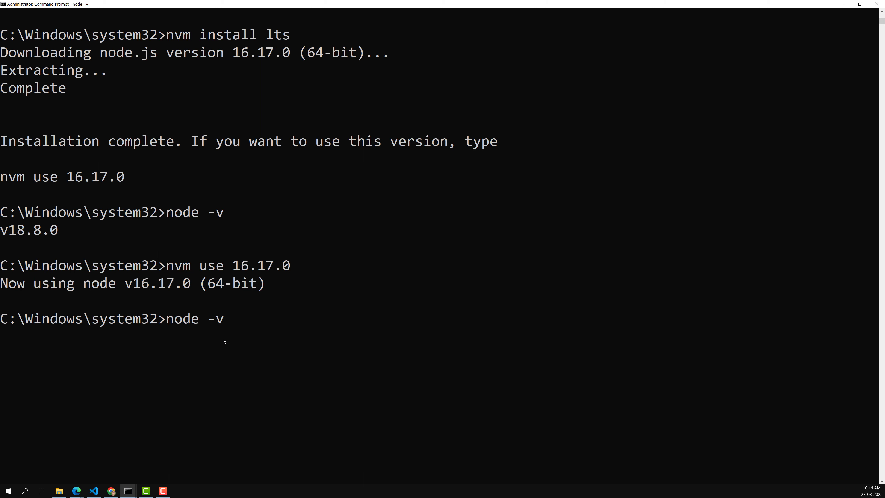